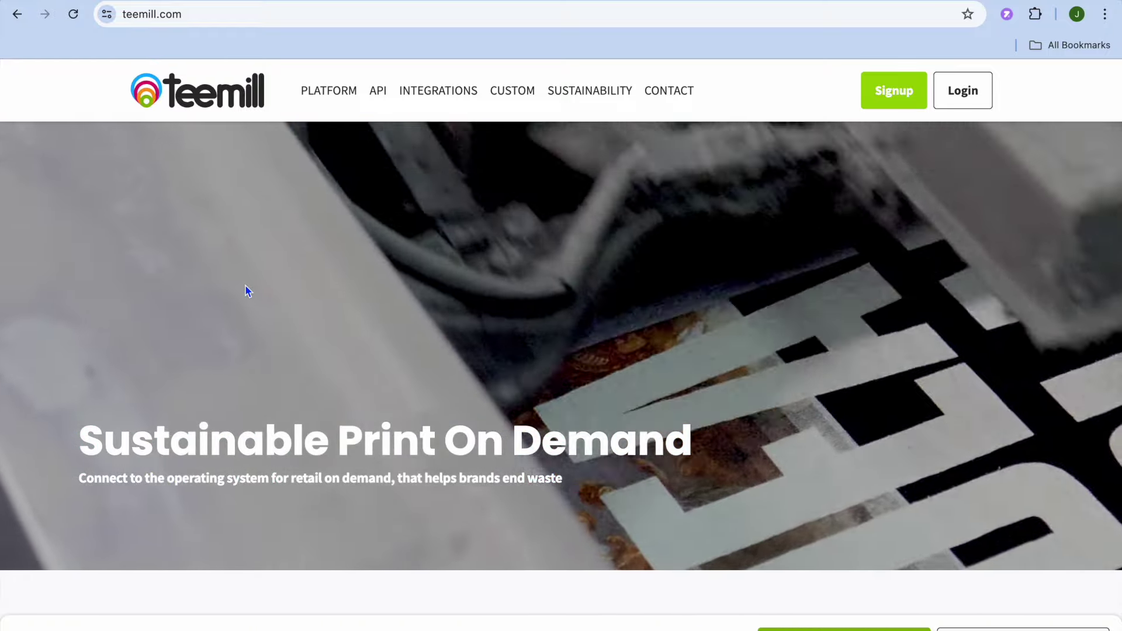
# Step: Scroll down the teemill.com page toward the store sign-up option
pyautogui.scroll(-2, 248, 291)
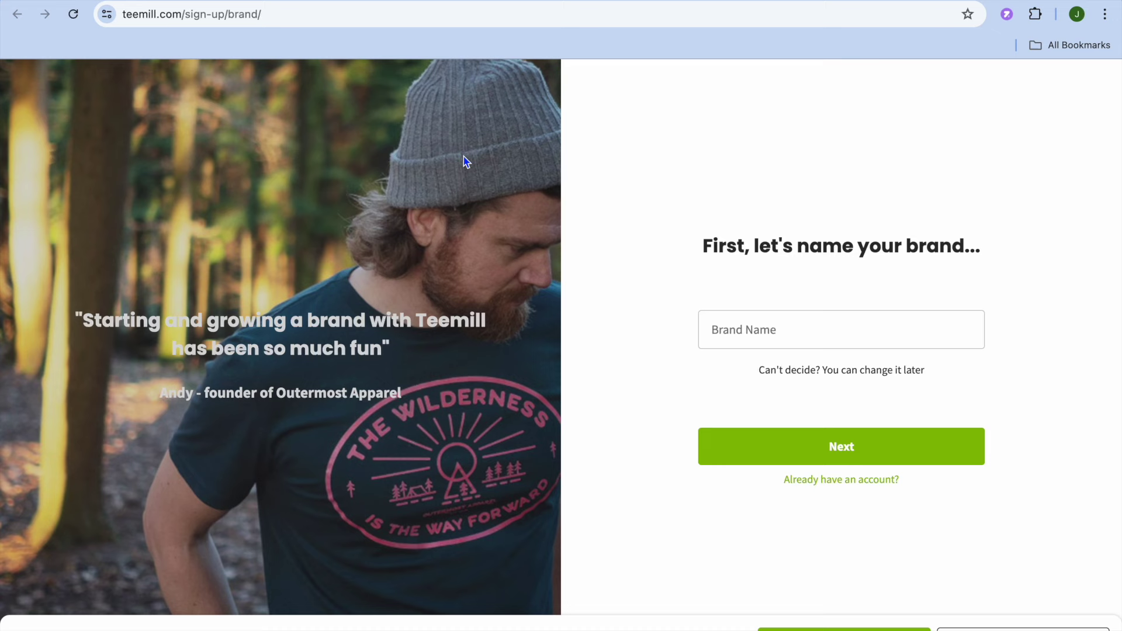
# Step: Name the brand 'simple answers' and submit the saved email with Chrome's suggested strong password
pyautogui.click(767, 328)
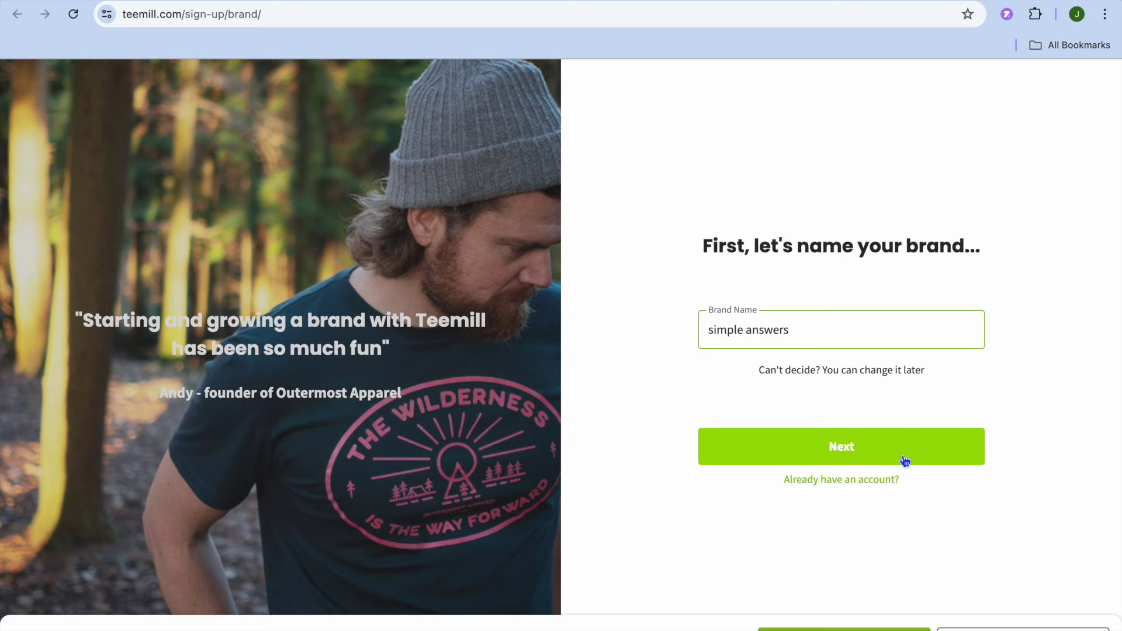
pyautogui.click(870, 453)
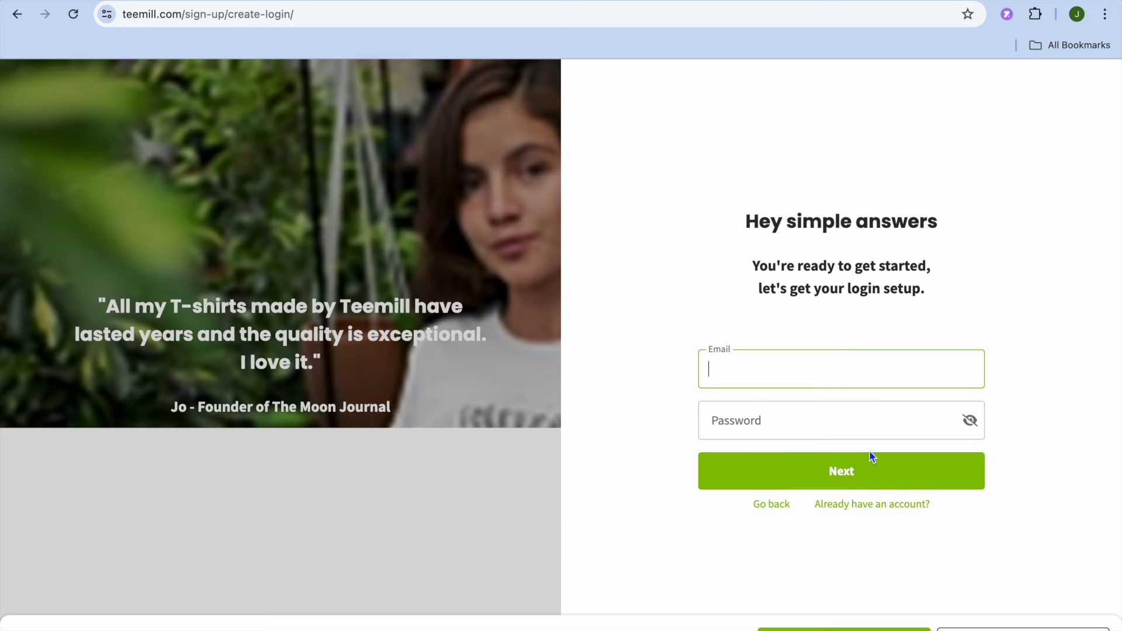
pyautogui.click(795, 361)
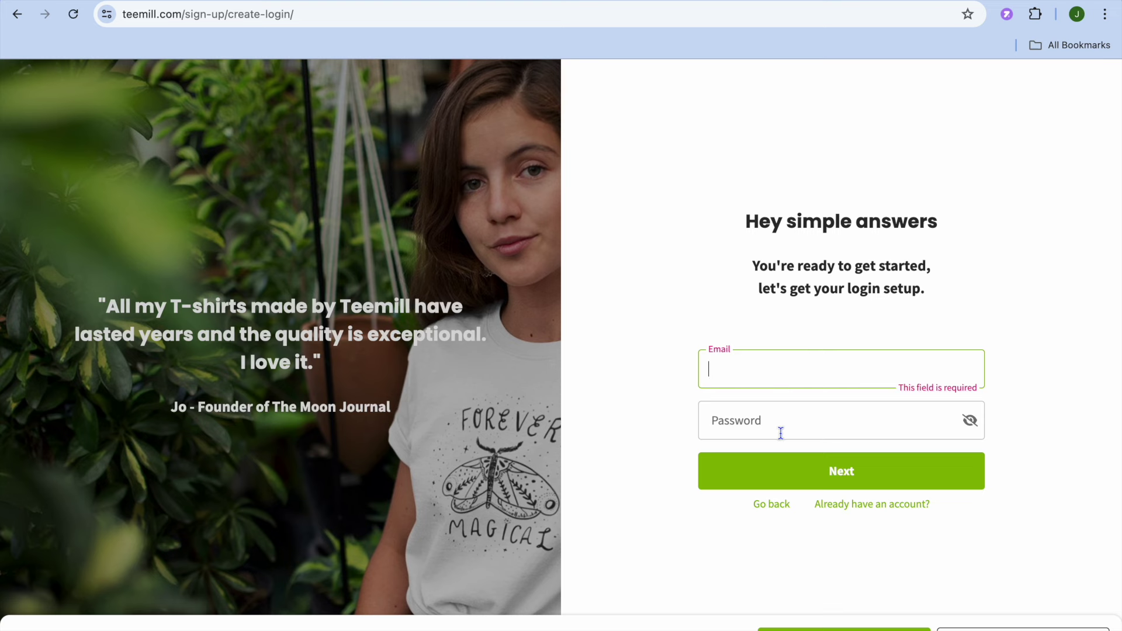
pyautogui.click(784, 370)
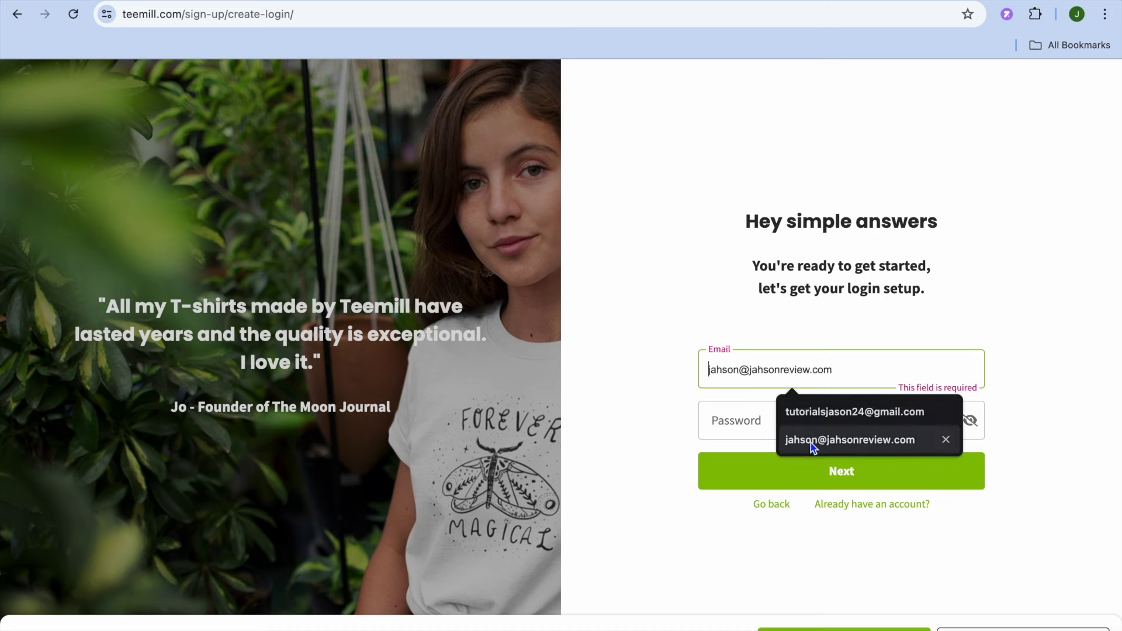
pyautogui.click(807, 412)
pyautogui.click(755, 416)
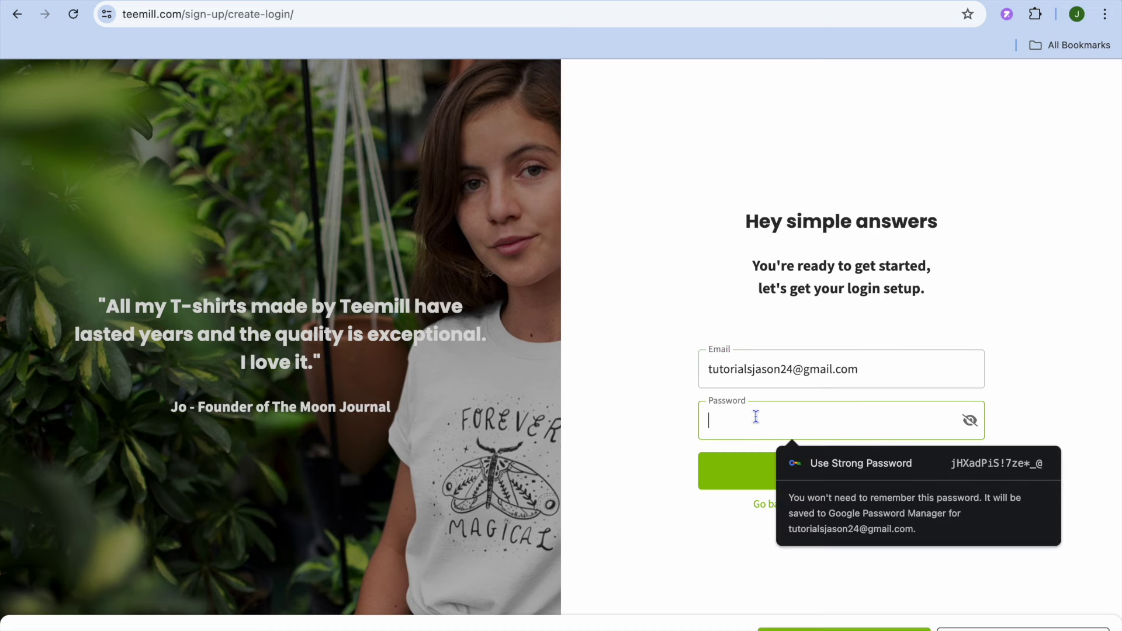
pyautogui.click(818, 465)
pyautogui.click(794, 473)
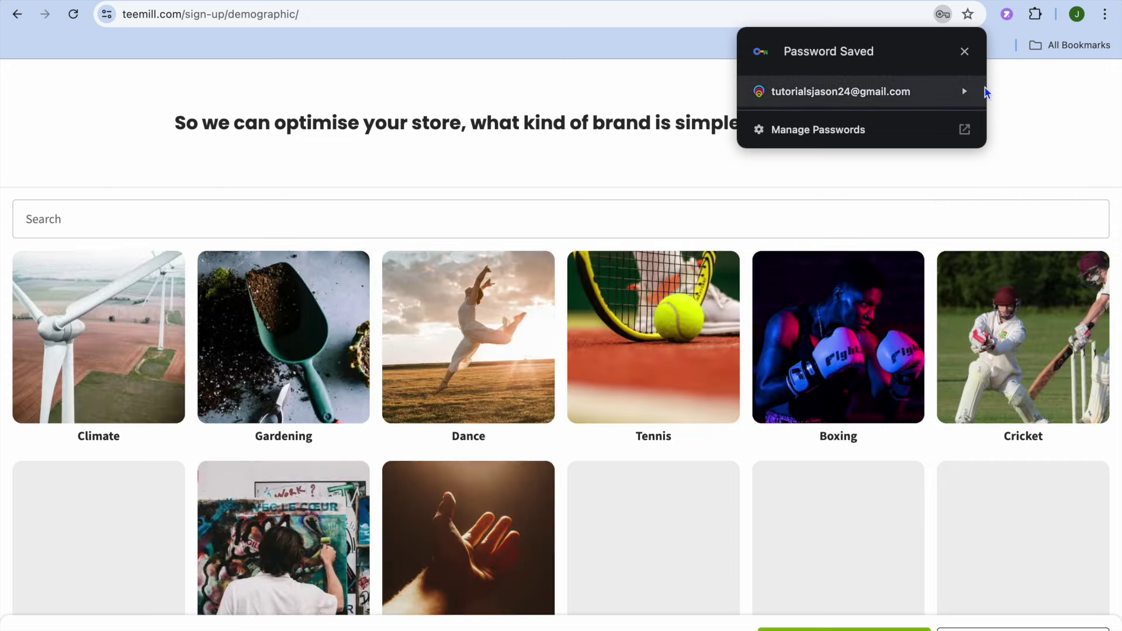
# Step: Dismiss the password-saved notice and pick T-shirts as the brand category
pyautogui.click(964, 51)
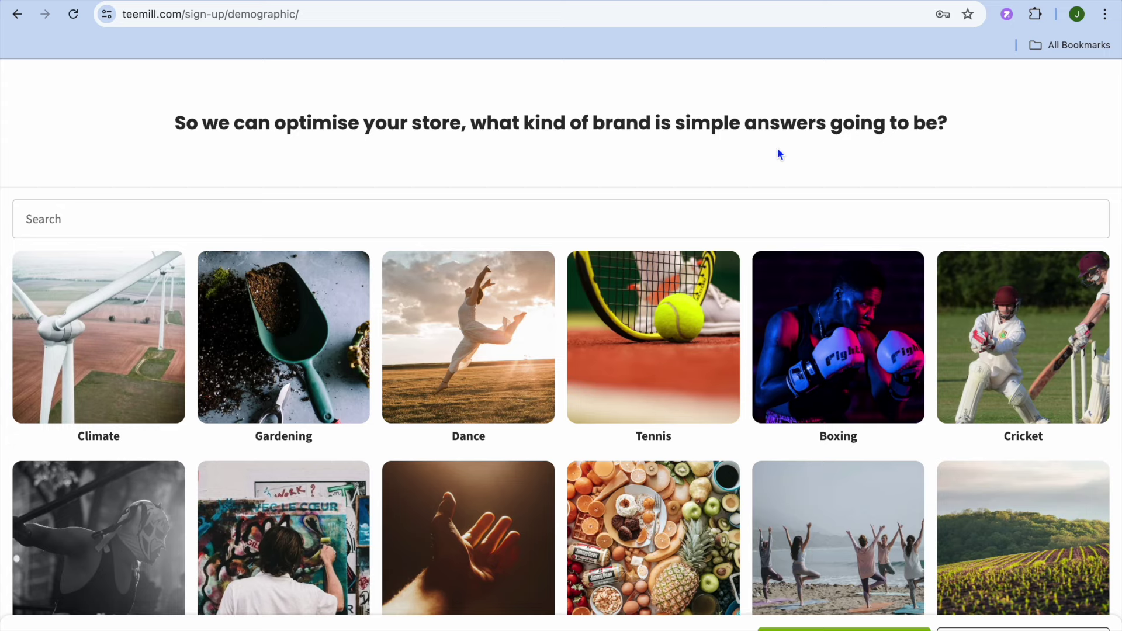
pyautogui.scroll(-1, 488, 252)
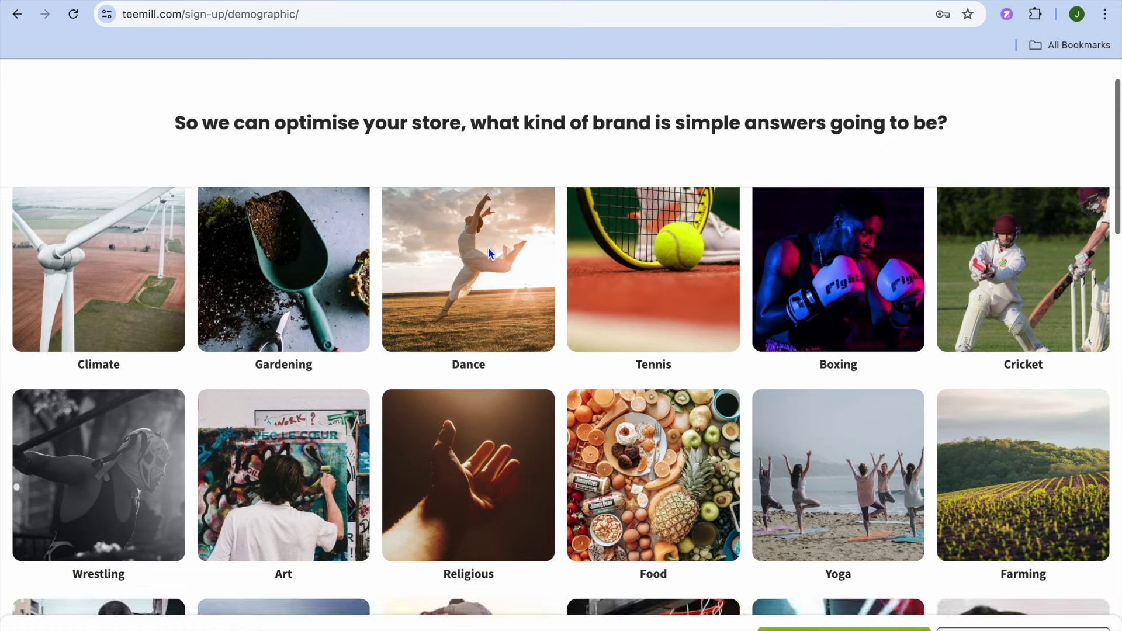
pyautogui.scroll(-3, 490, 253)
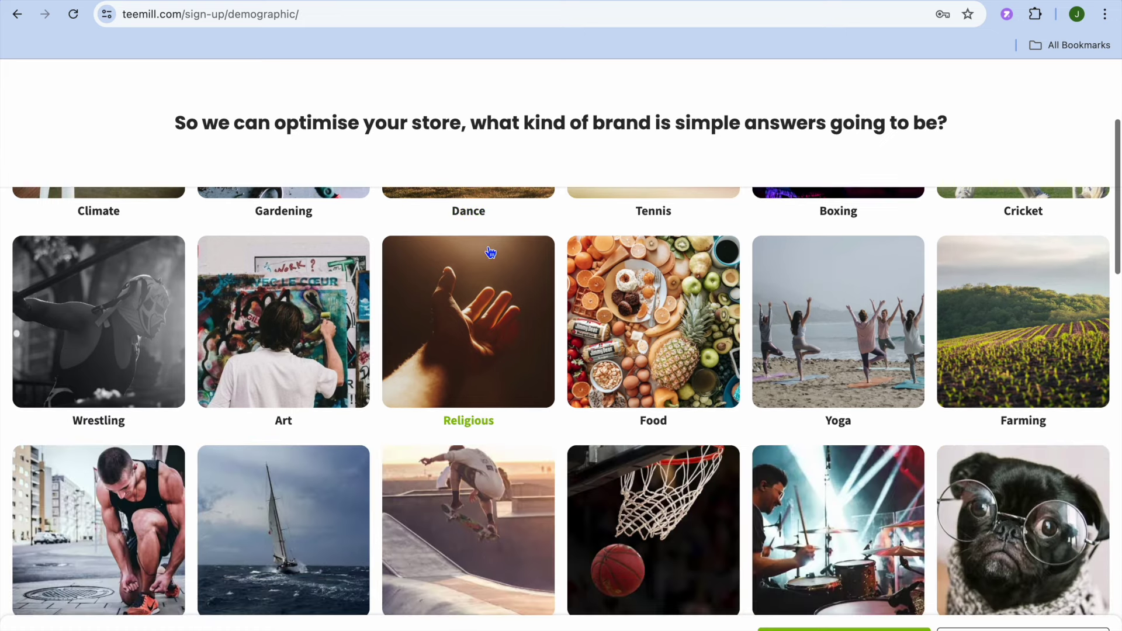
pyautogui.scroll(-9, 490, 252)
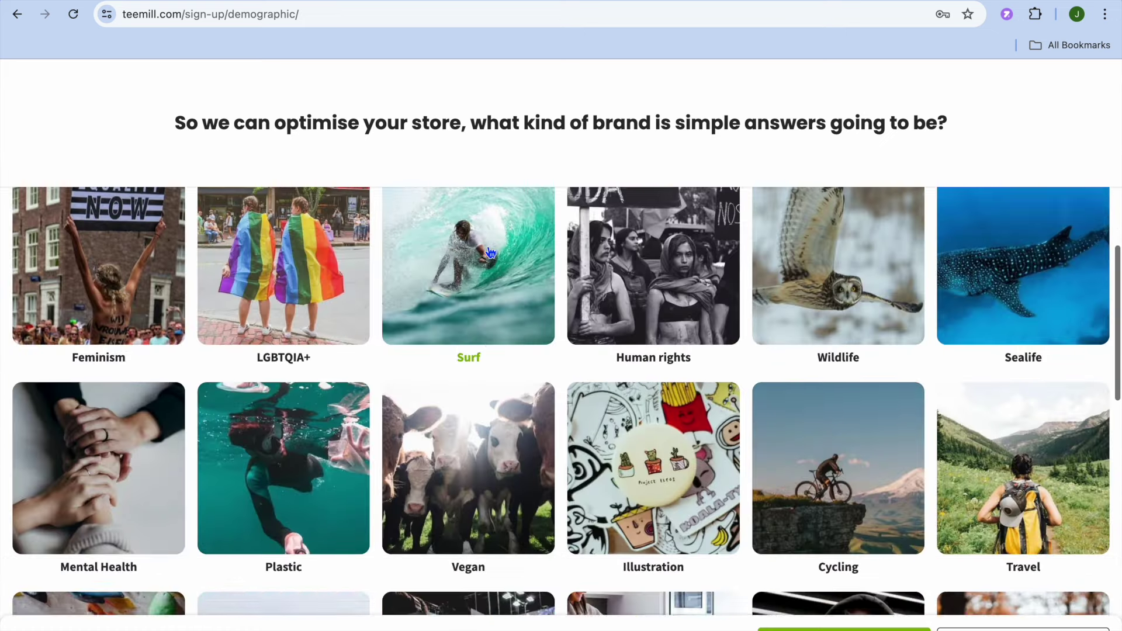
pyautogui.scroll(-5, 489, 252)
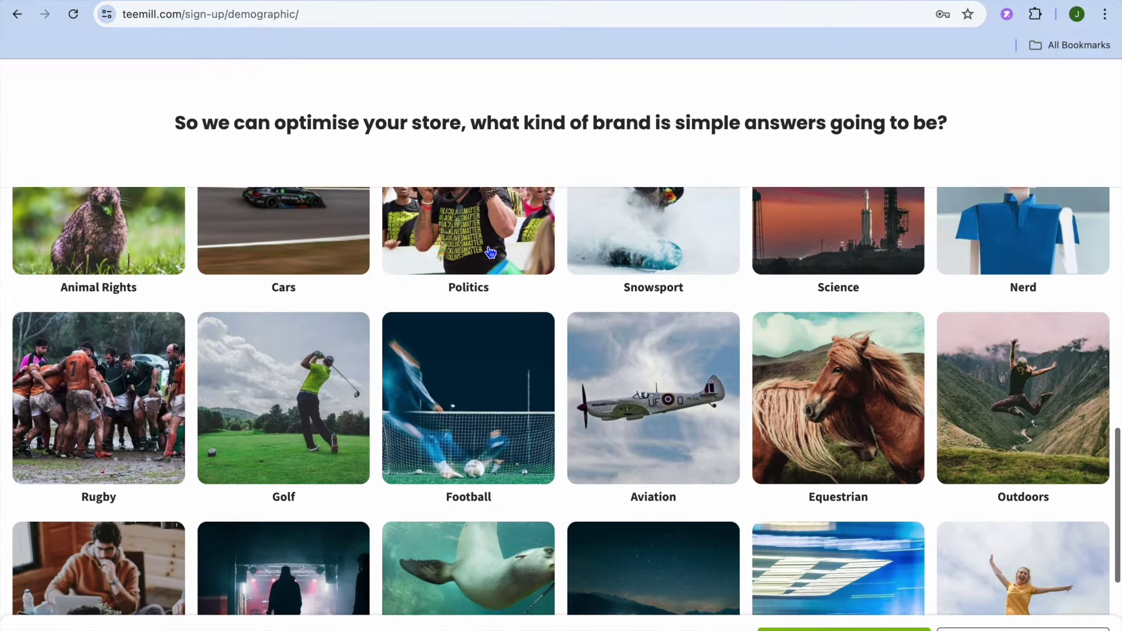
pyautogui.scroll(-4, 490, 252)
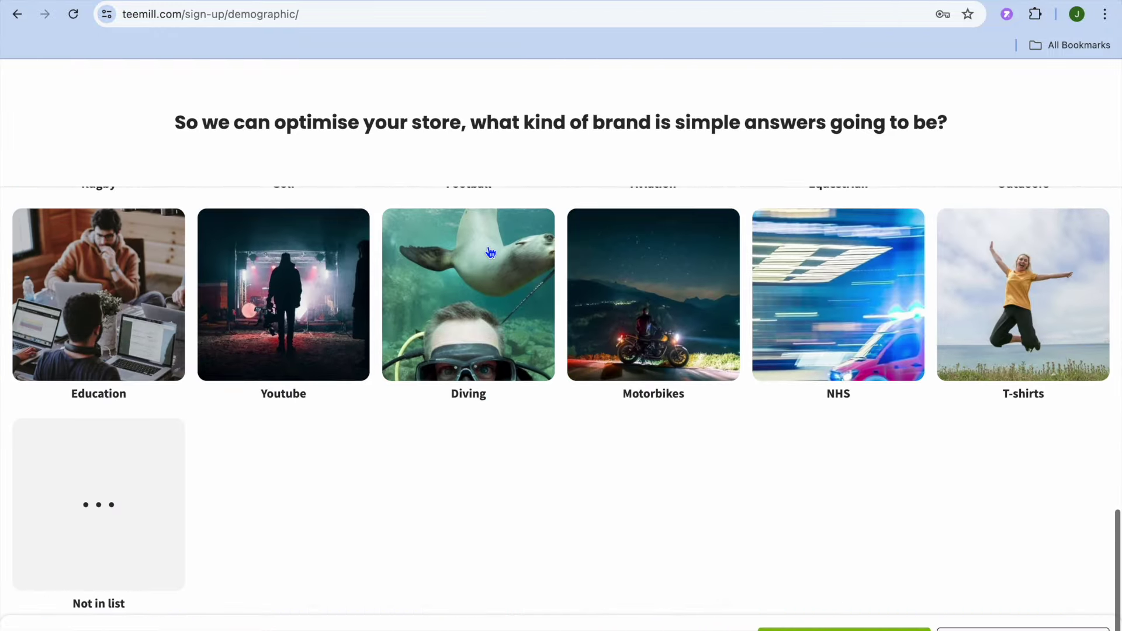
pyautogui.scroll(5, 490, 252)
pyautogui.scroll(-5, 490, 252)
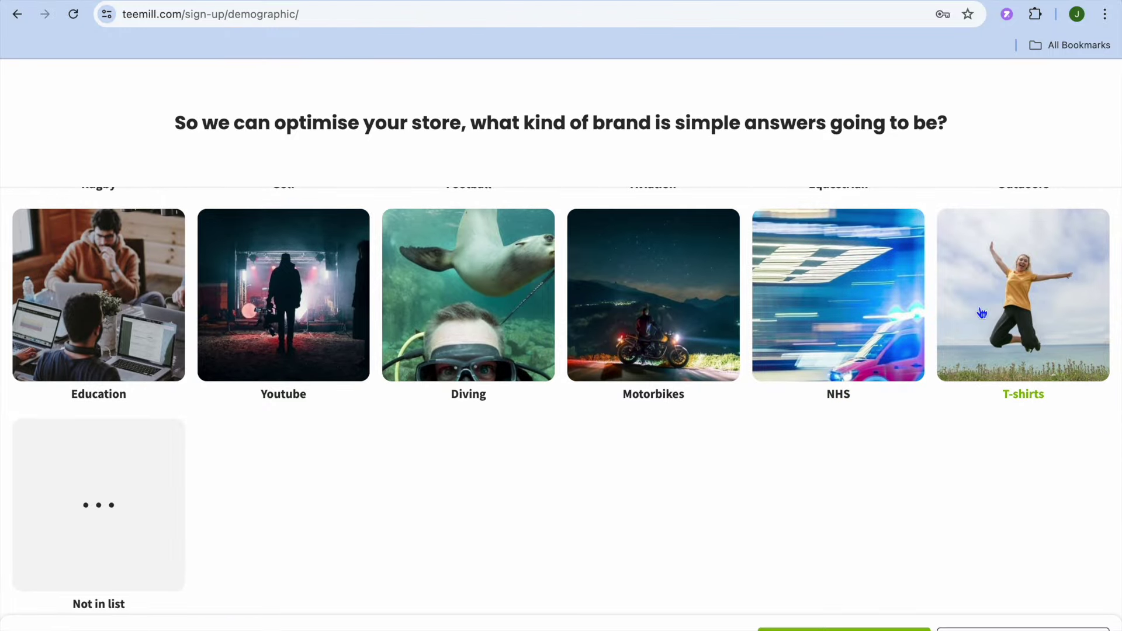
pyautogui.click(1011, 319)
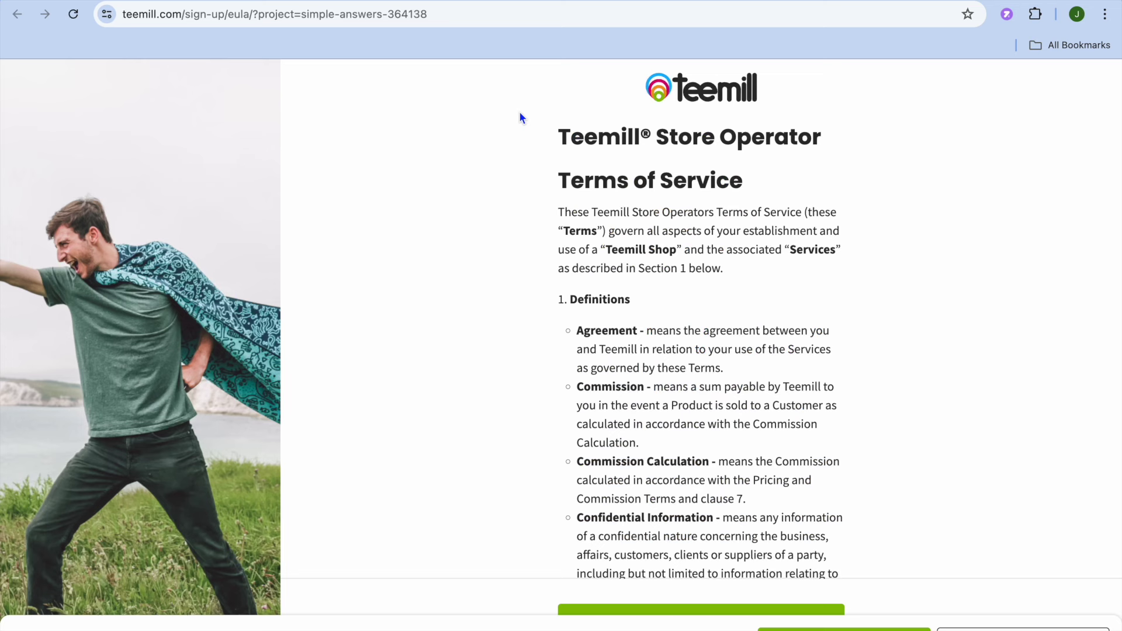
# Step: Read through the Store Operator Terms of Service and agree to them
pyautogui.scroll(-8, 522, 117)
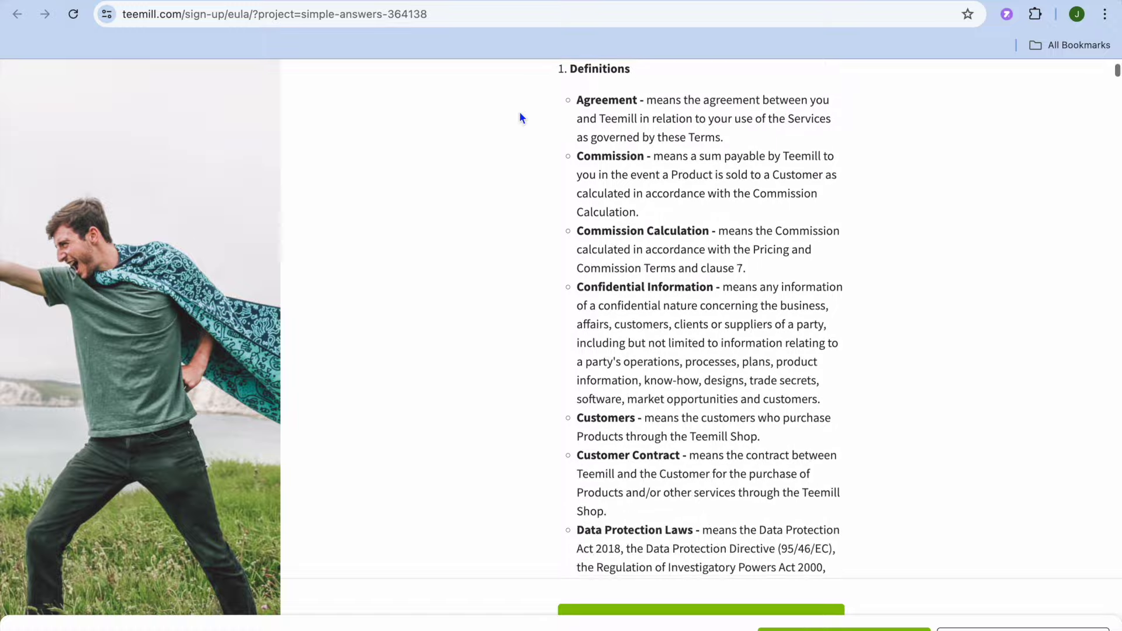
pyautogui.scroll(-20, 522, 117)
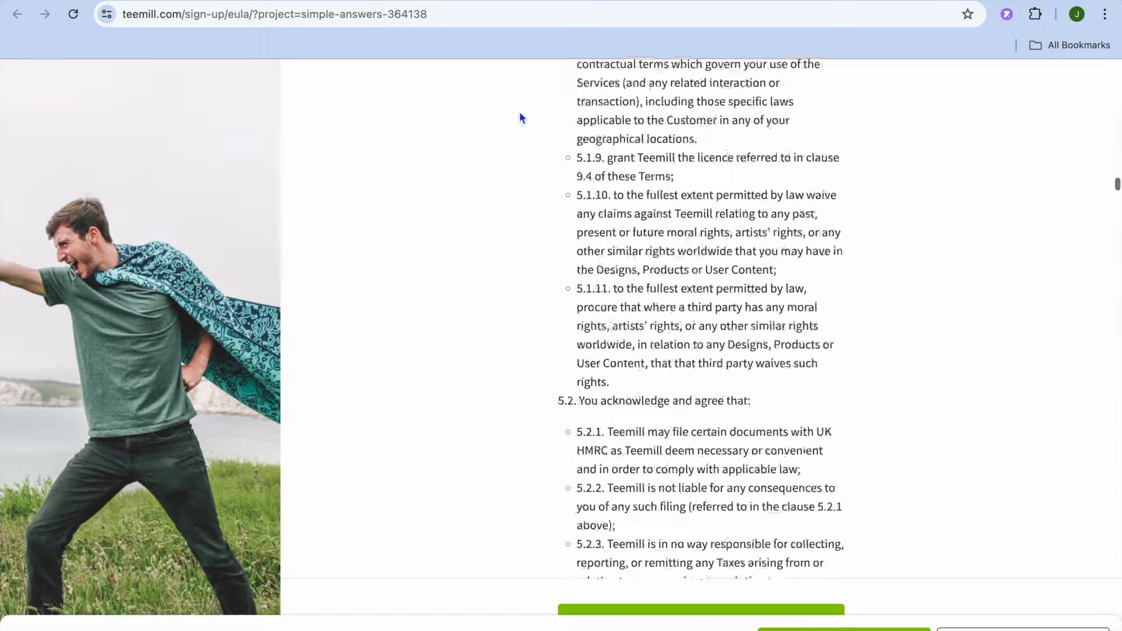
pyautogui.scroll(-20, 522, 118)
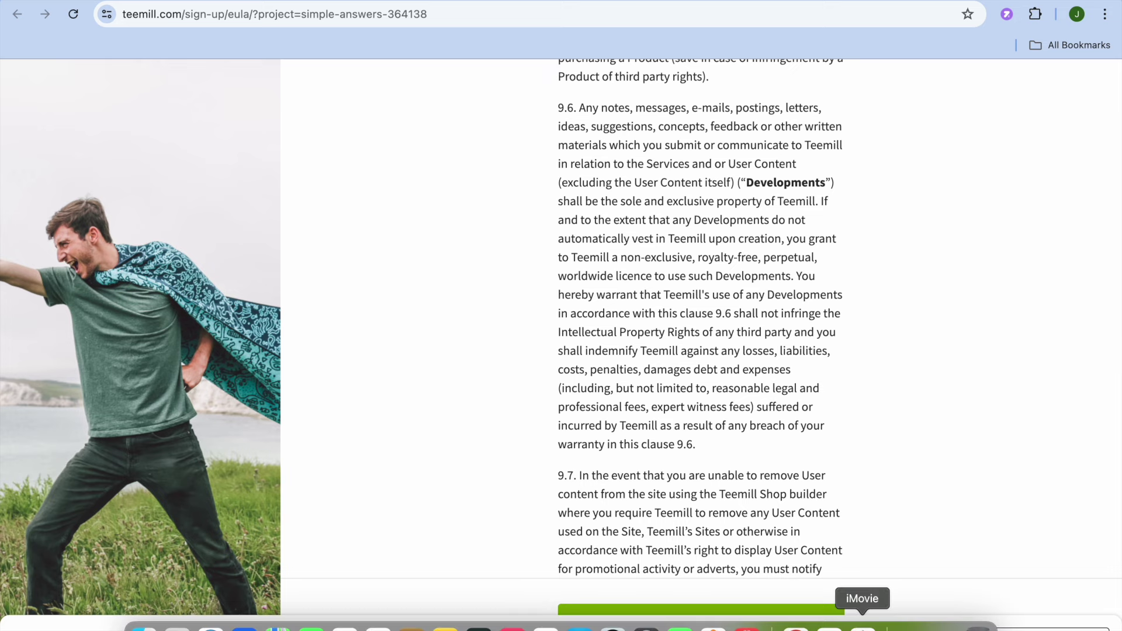
pyautogui.click(842, 629)
pyautogui.click(713, 624)
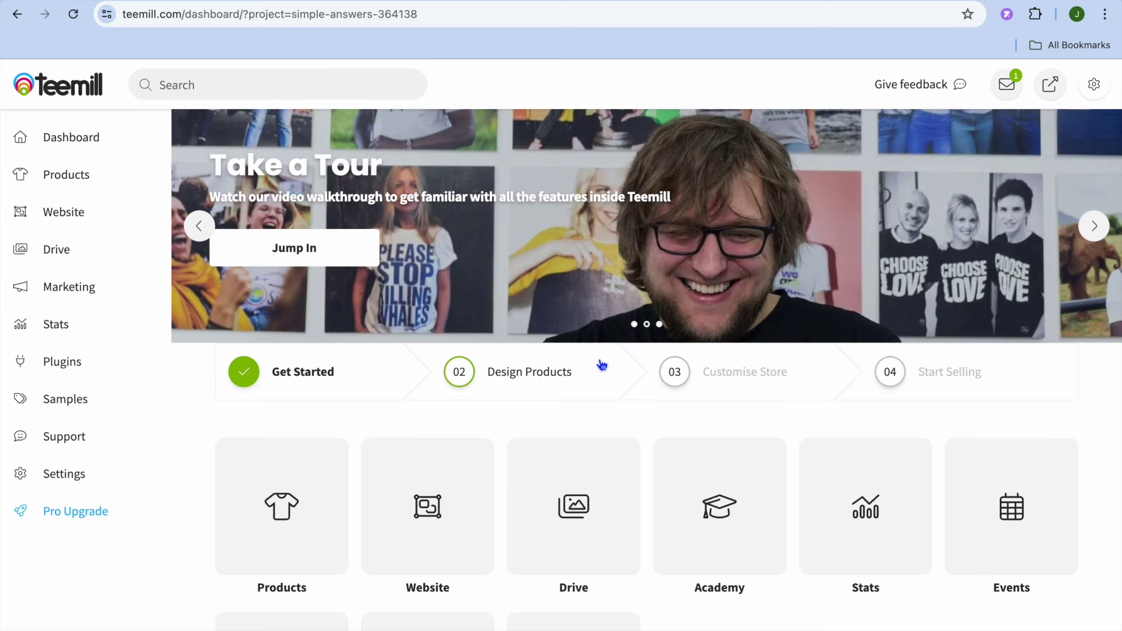
# Step: Start a new blank T-shirt product from the store's Products section
pyautogui.click(79, 177)
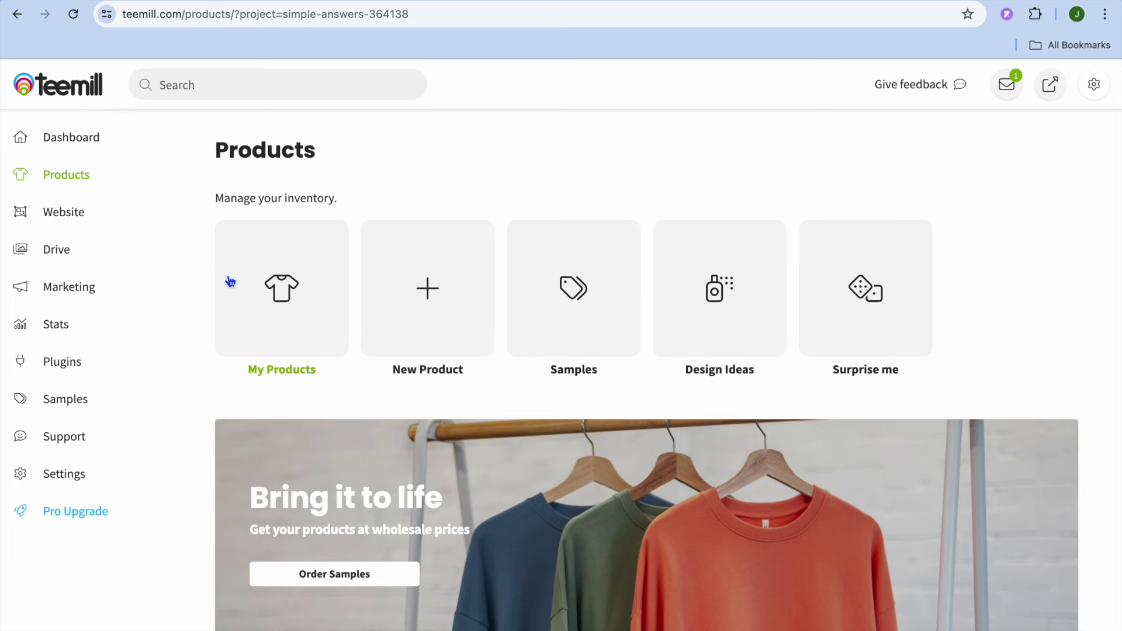
pyautogui.scroll(-3, 446, 374)
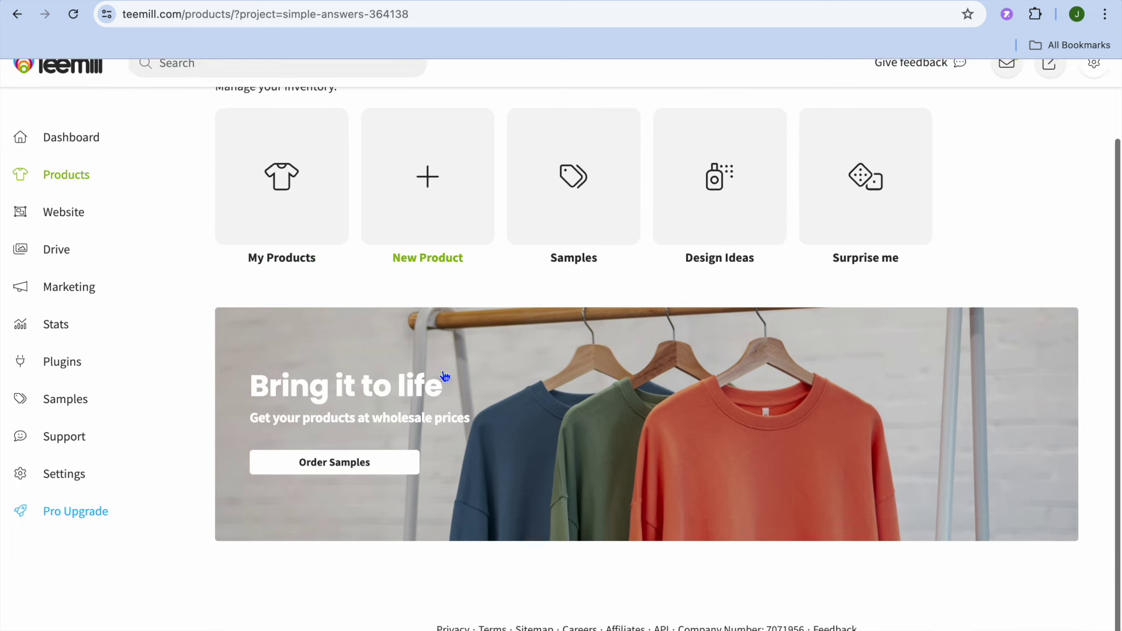
pyautogui.click(430, 229)
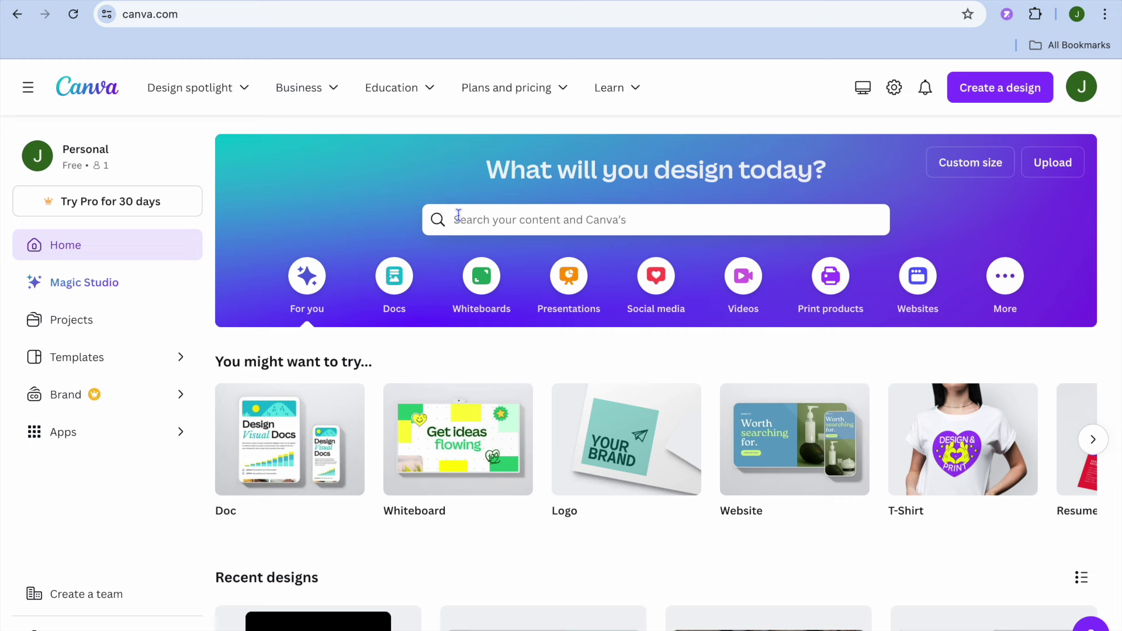
# Step: Search Canva for 'tshirt' T-Shirt Logo templates and open the Red Badge Graphic Coffee design
pyautogui.click(459, 216)
pyautogui.write('tshi')
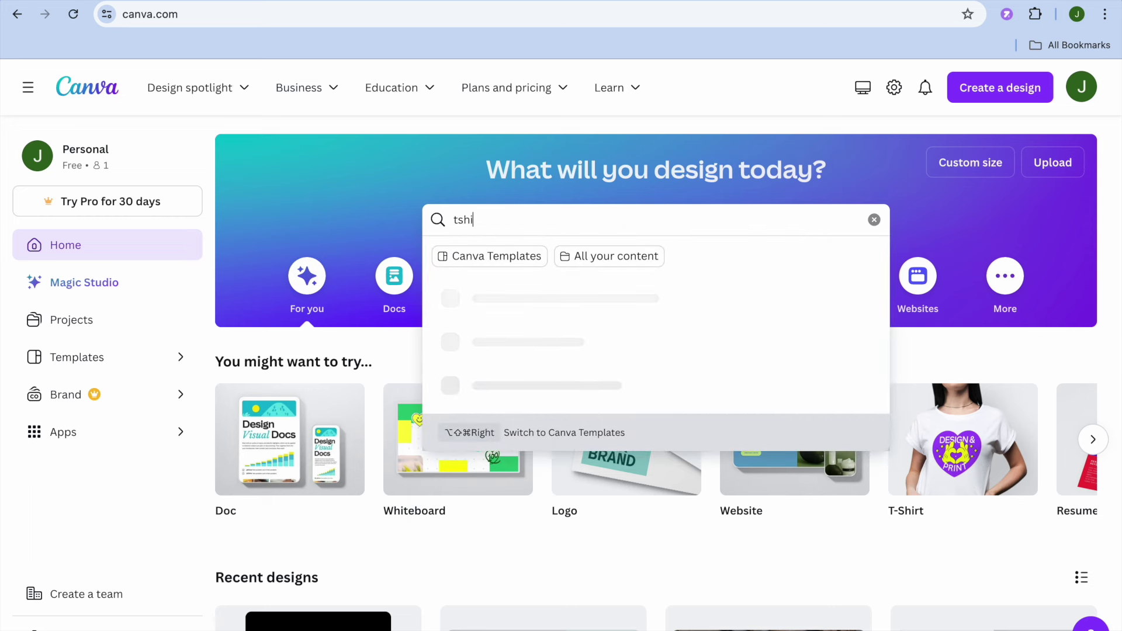
pyautogui.write('rt')
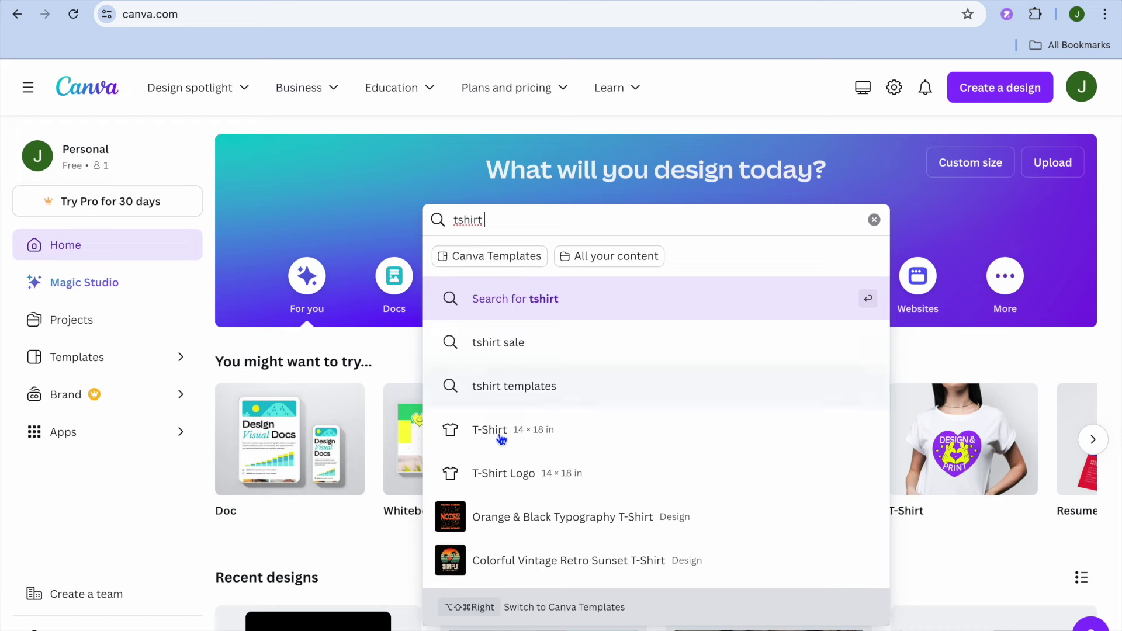
pyautogui.click(523, 472)
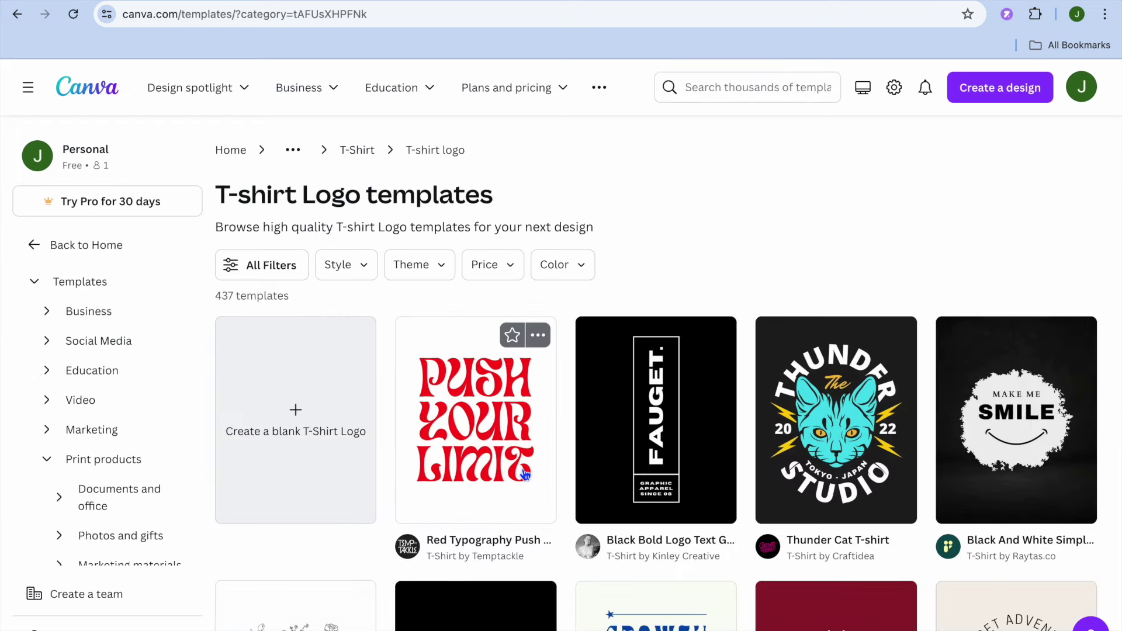
pyautogui.scroll(-10, 524, 474)
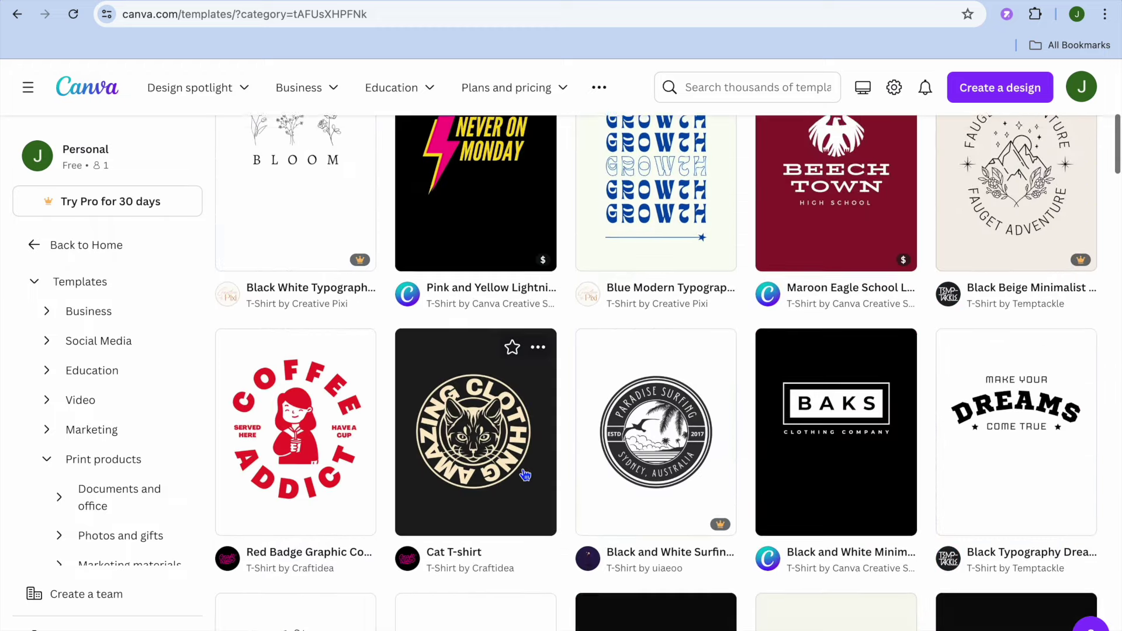
pyautogui.scroll(-5, 525, 474)
pyautogui.scroll(2, 524, 474)
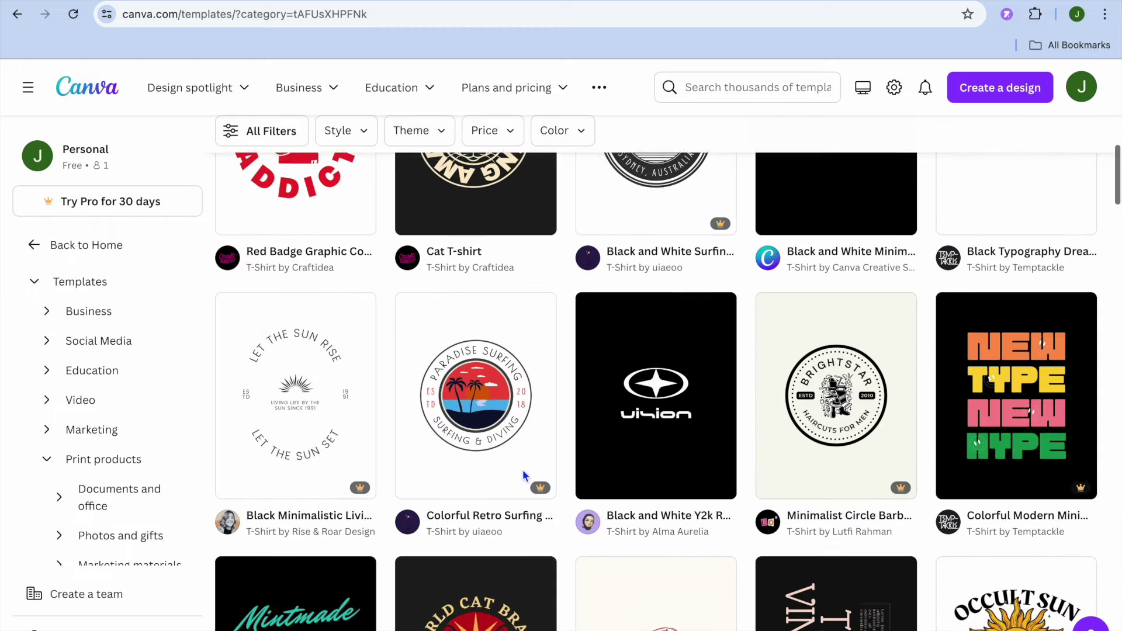
pyautogui.scroll(1, 524, 475)
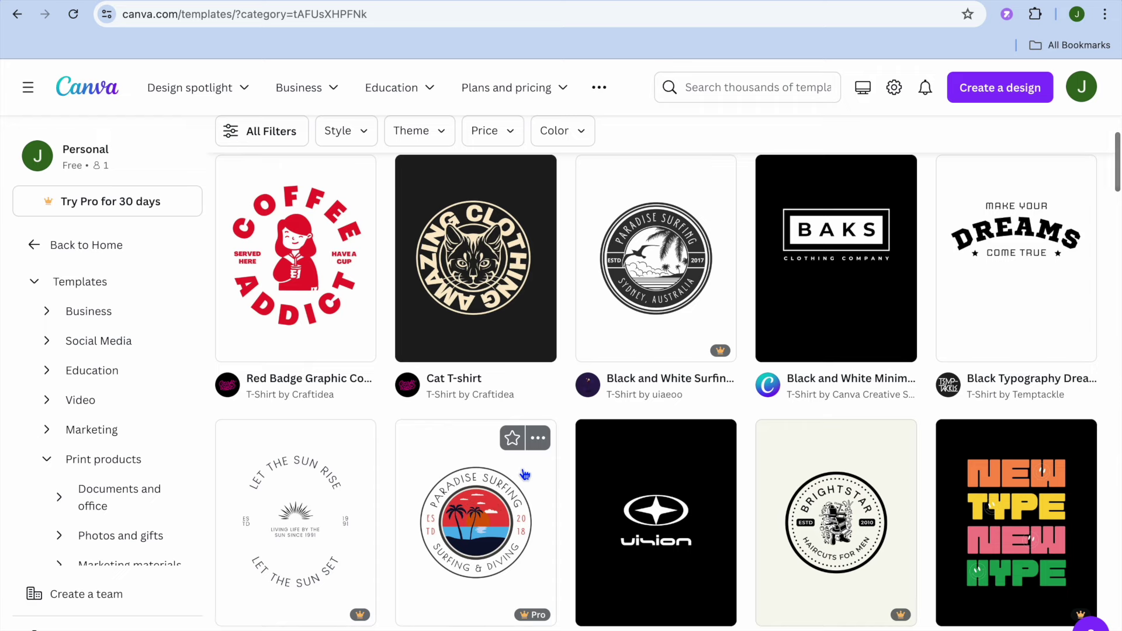
pyautogui.click(316, 287)
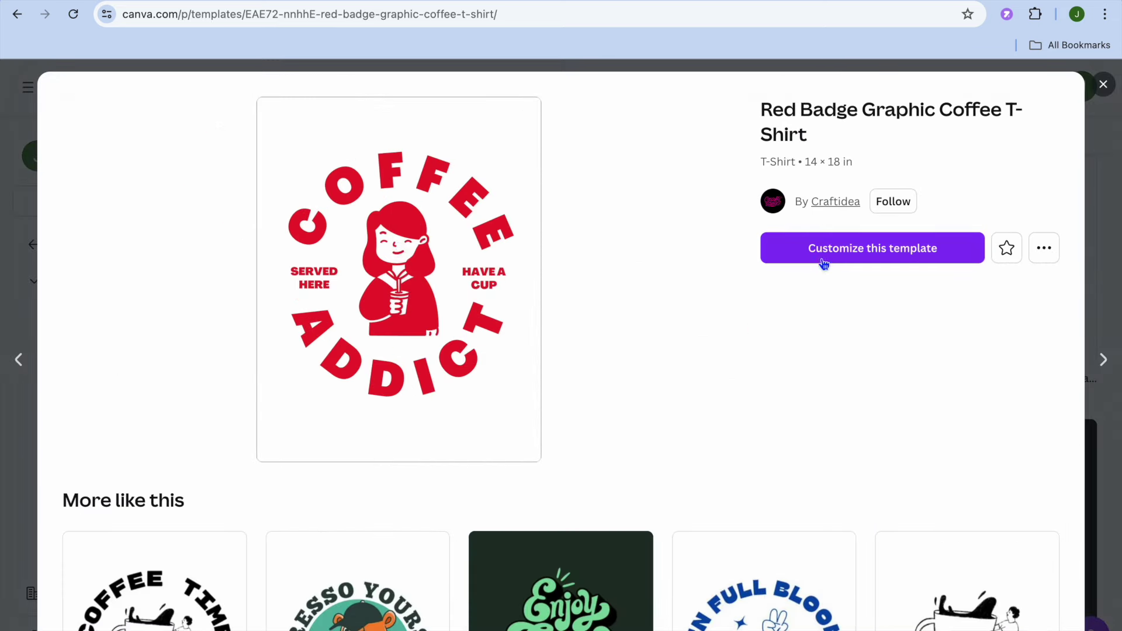
# Step: Customize the Red Badge coffee template and download it as a PNG
pyautogui.click(827, 252)
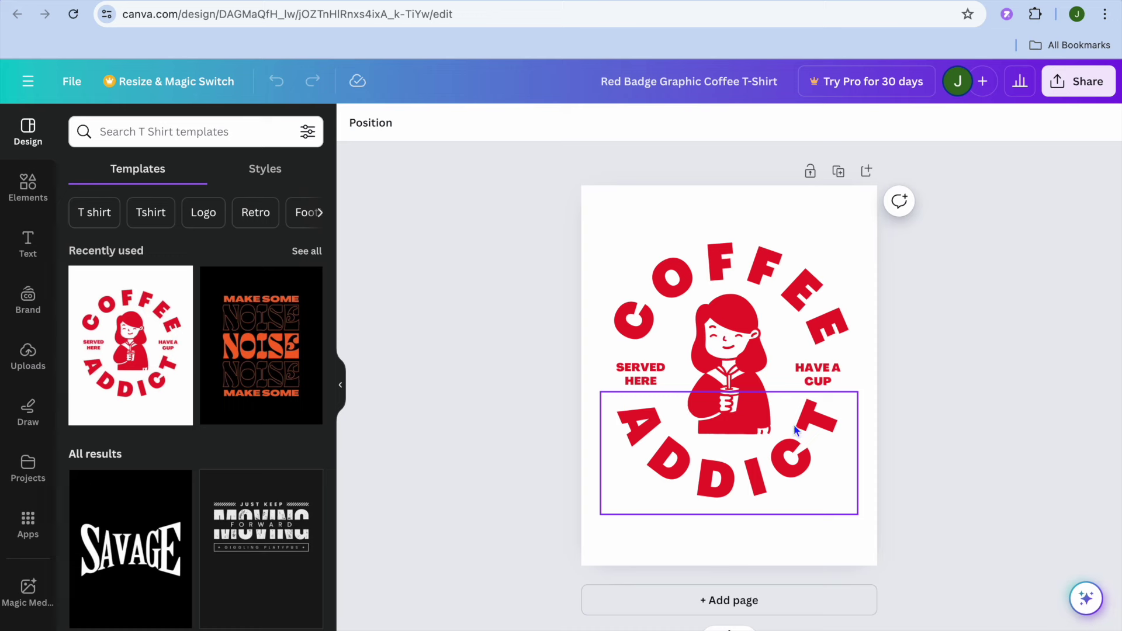
pyautogui.click(1078, 81)
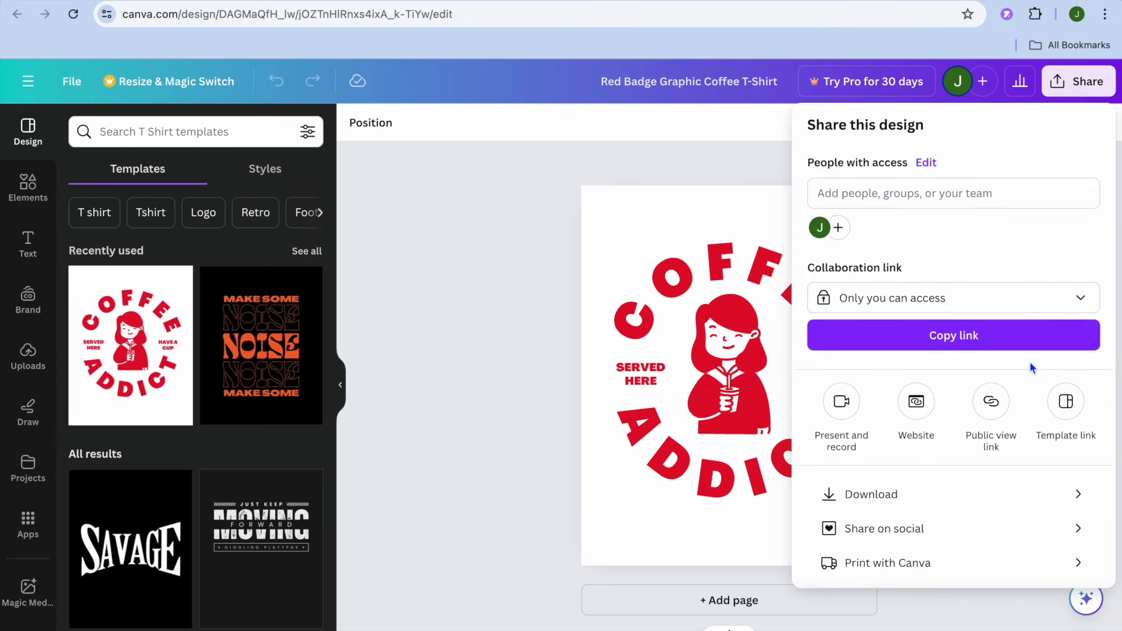
pyautogui.click(943, 496)
pyautogui.click(932, 409)
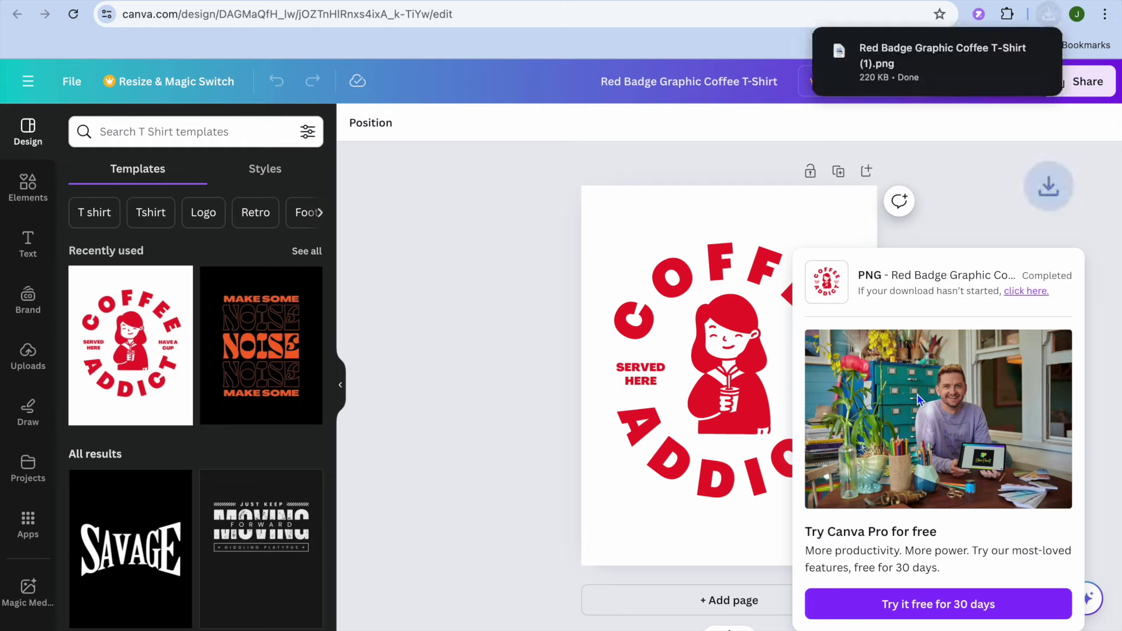
pyautogui.click(818, 2)
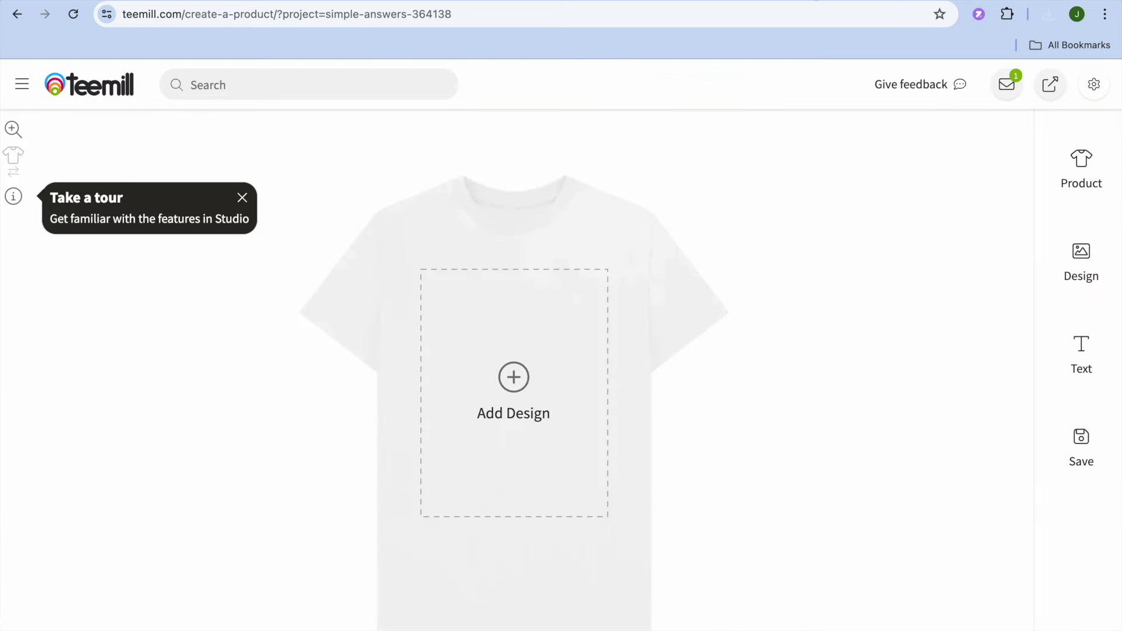
# Step: Upload the Red Badge PNG from Downloads onto the white T-shirt
pyautogui.click(513, 389)
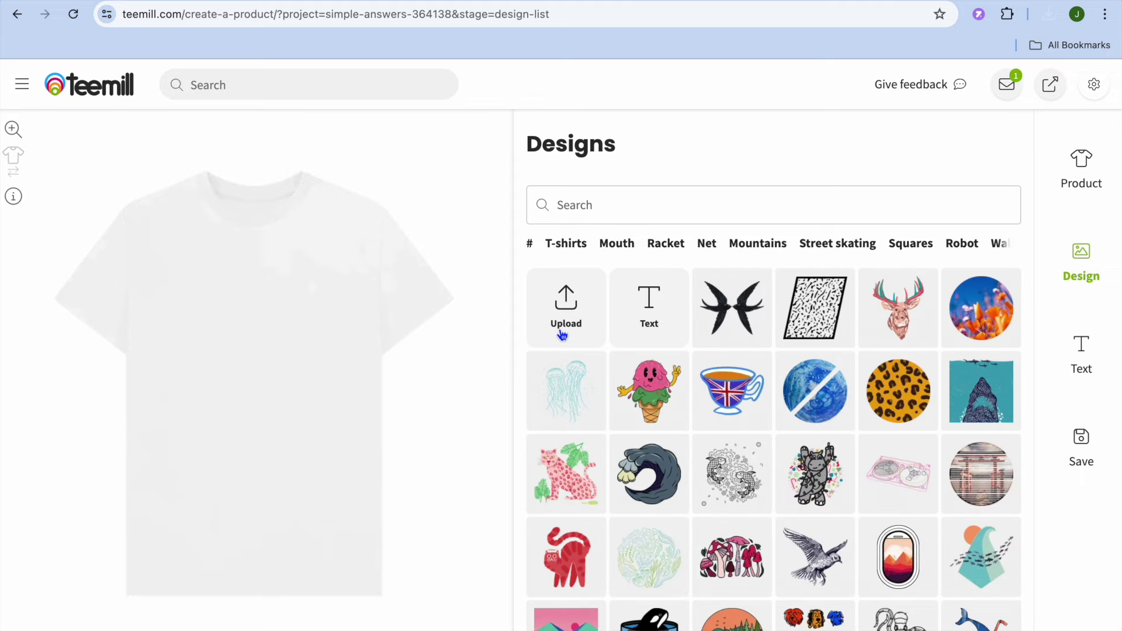
pyautogui.click(560, 318)
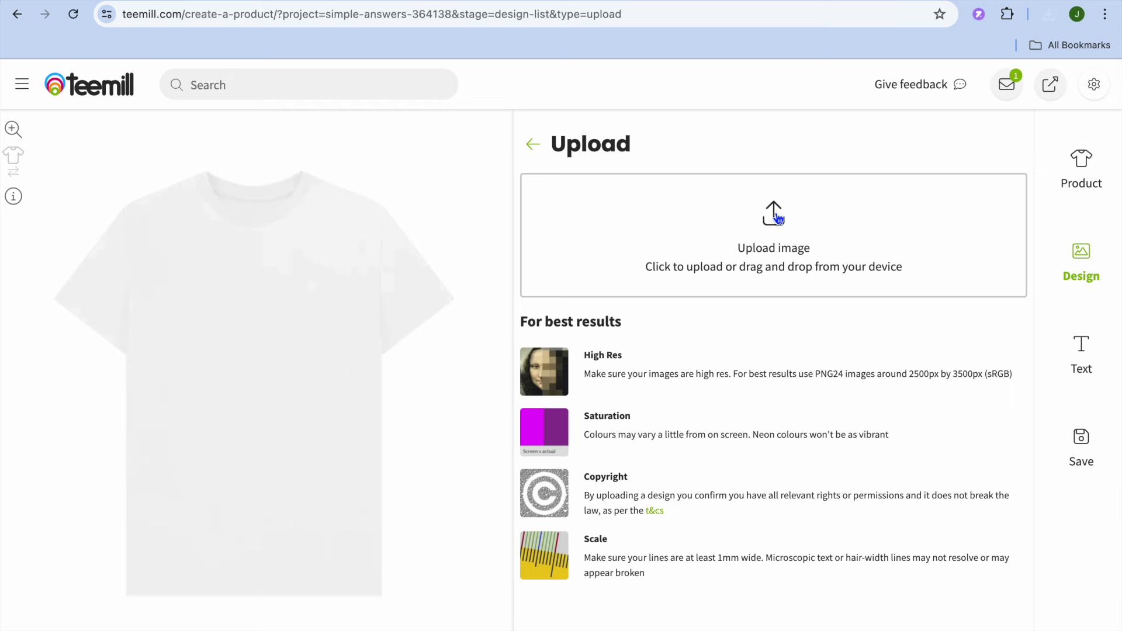
pyautogui.click(778, 217)
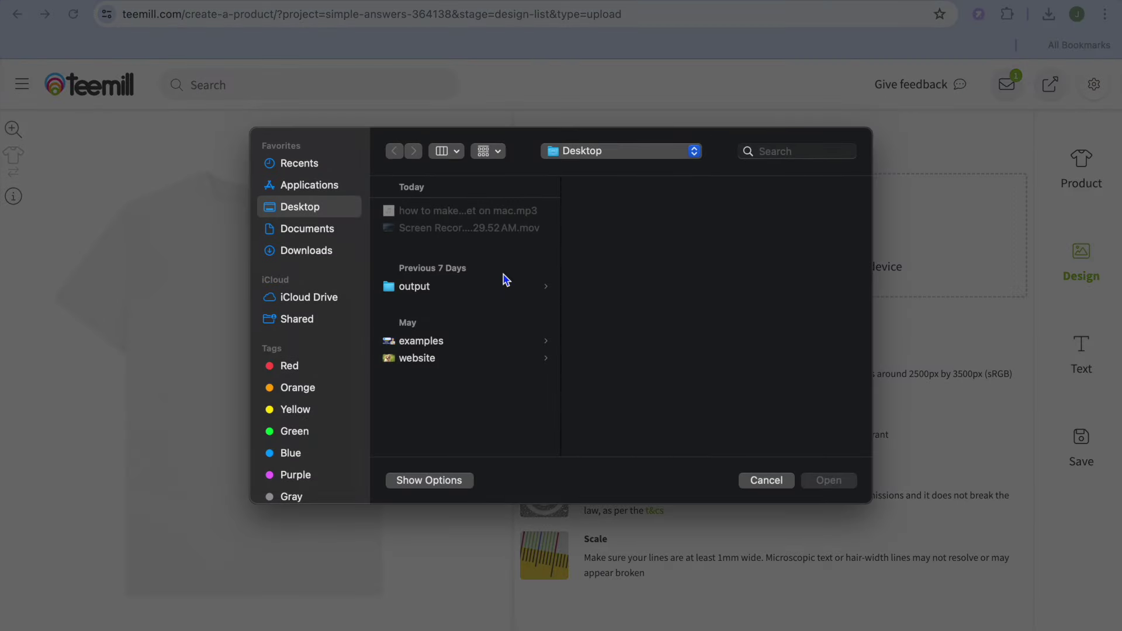
pyautogui.click(323, 252)
pyautogui.click(467, 215)
pyautogui.click(827, 481)
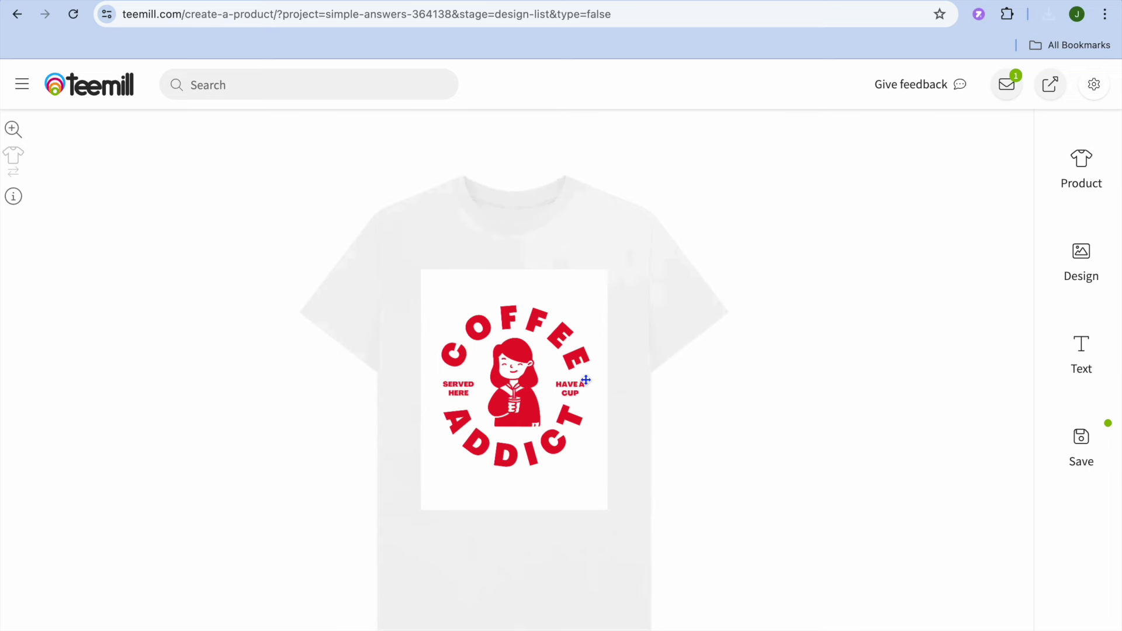
pyautogui.click(1089, 445)
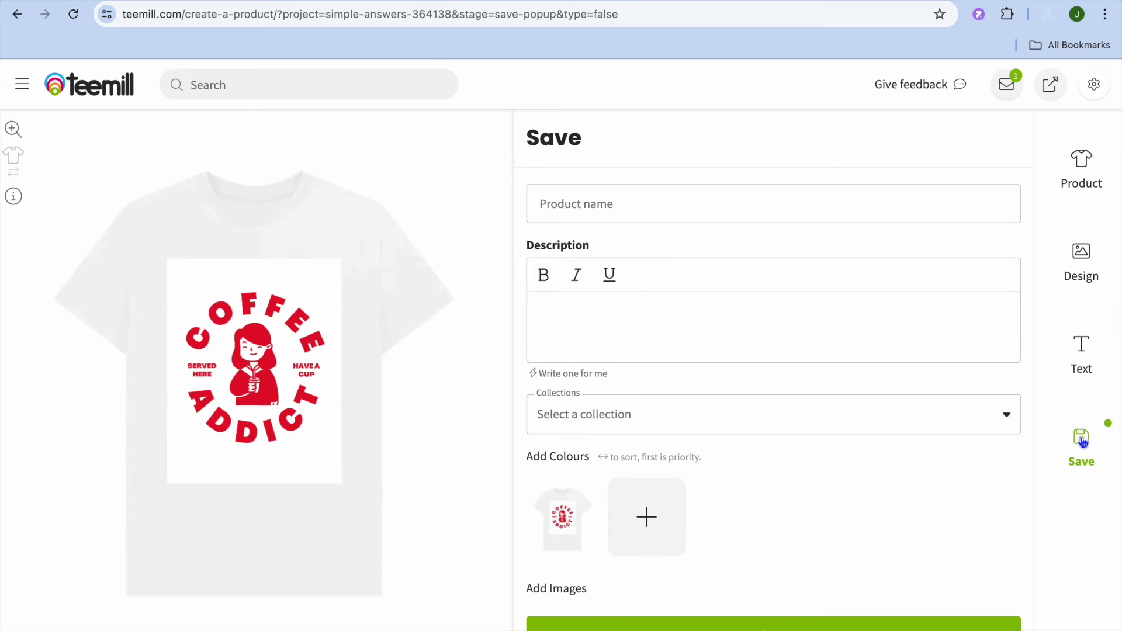
# Step: Name the product 'test product', add a description, and check the Collections list
pyautogui.click(673, 191)
pyautogui.write('test product')
pyautogui.click(598, 334)
pyautogui.click(740, 427)
pyautogui.click(743, 429)
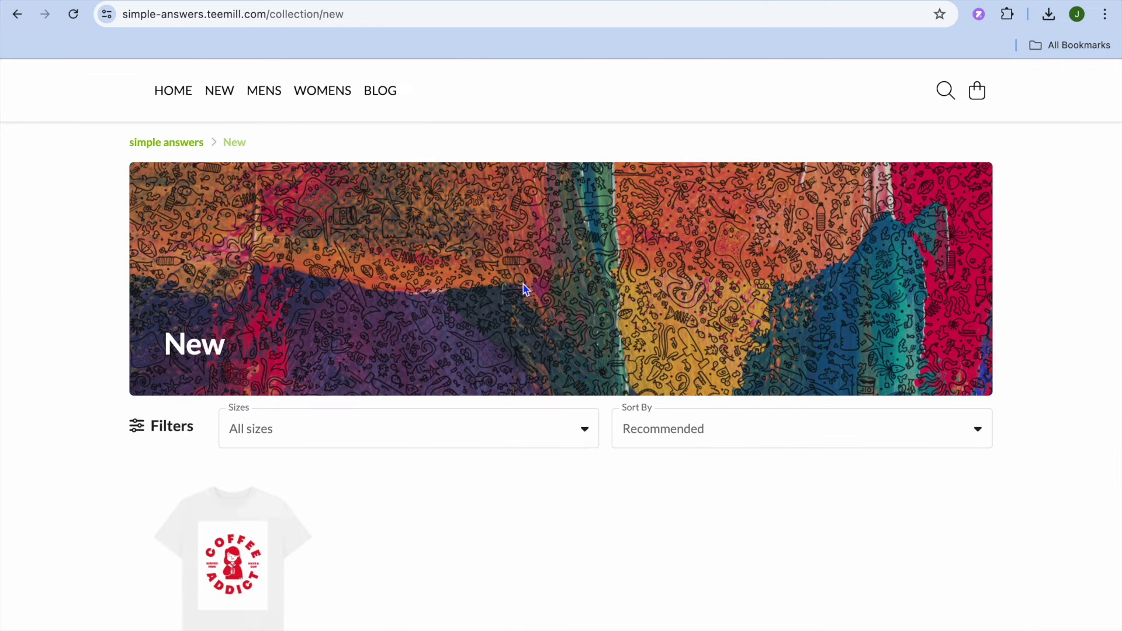
# Step: Check the test product listed at £19 in the New collection, then return to the editor
pyautogui.scroll(-1, 526, 290)
pyautogui.scroll(-3, 525, 288)
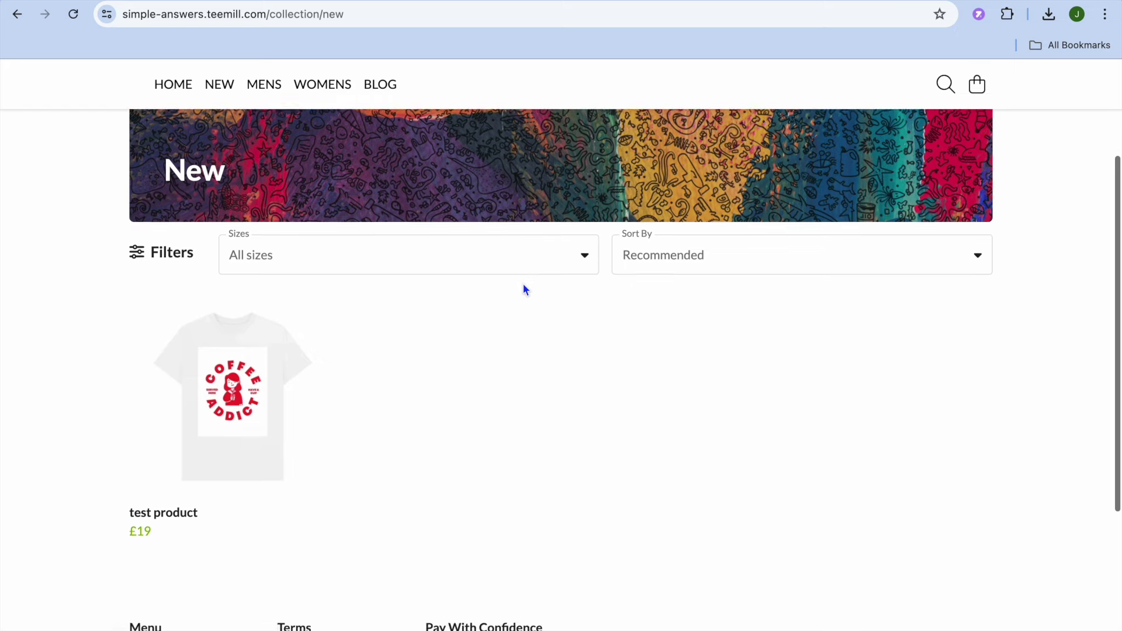
pyautogui.scroll(4, 523, 289)
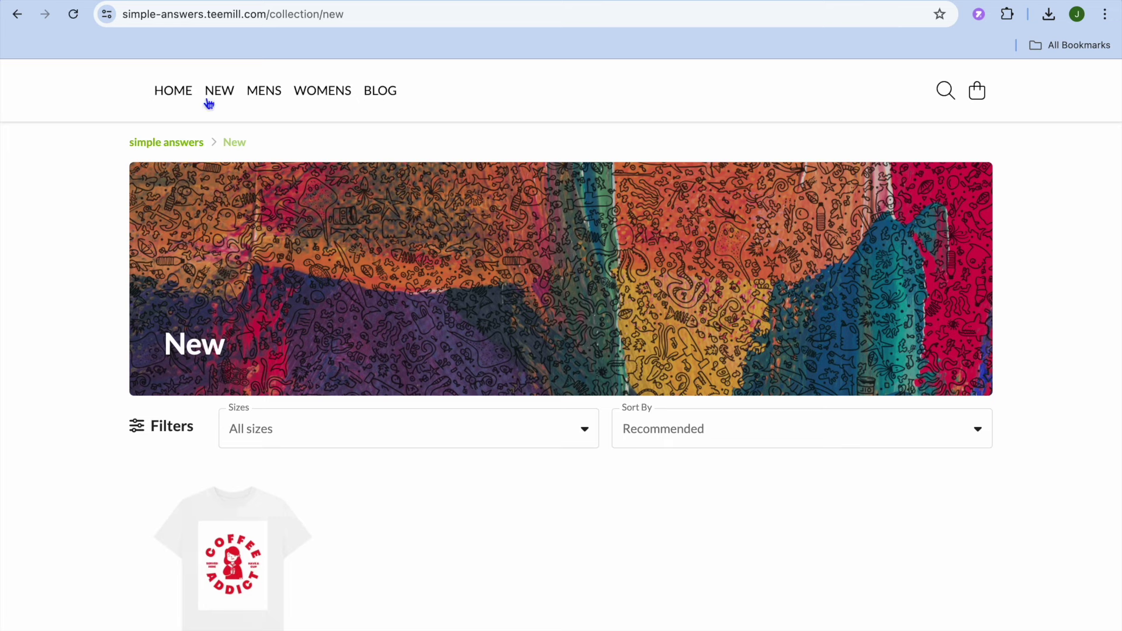
pyautogui.click(919, 1)
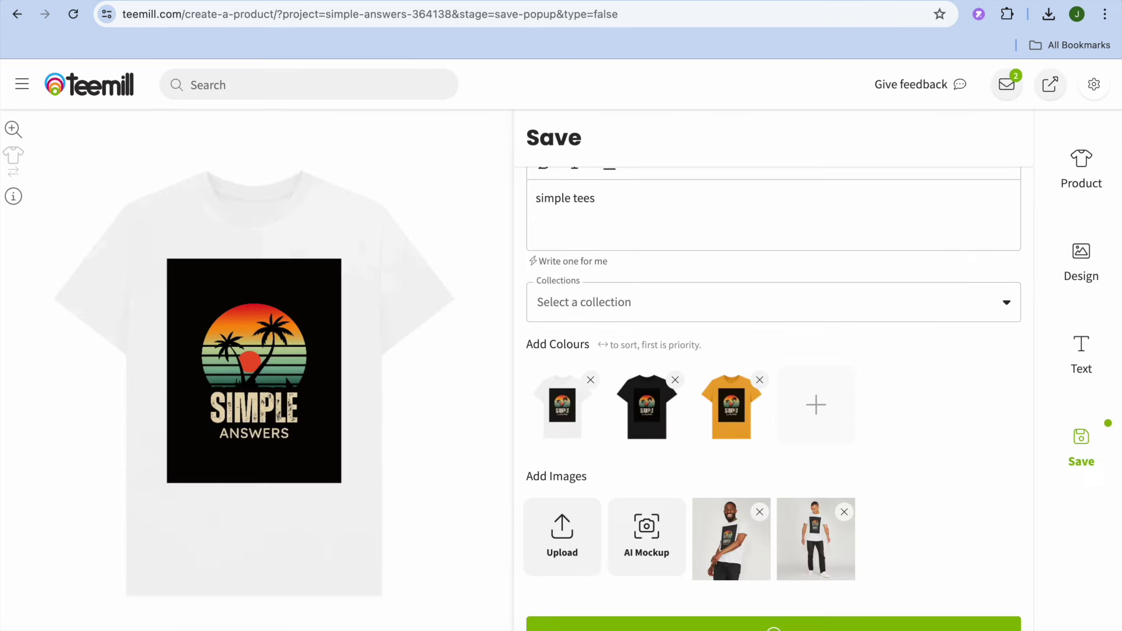
# Step: Go back to the Teemill dashboard and open Customise Store to reach the Website settings
pyautogui.click(107, 96)
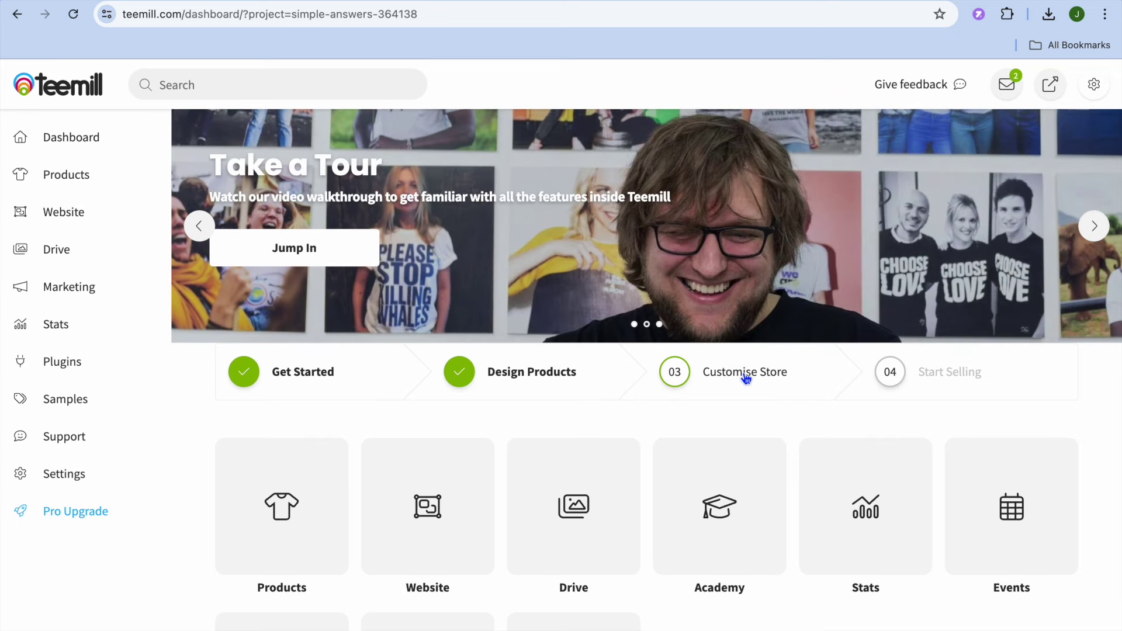
pyautogui.click(746, 377)
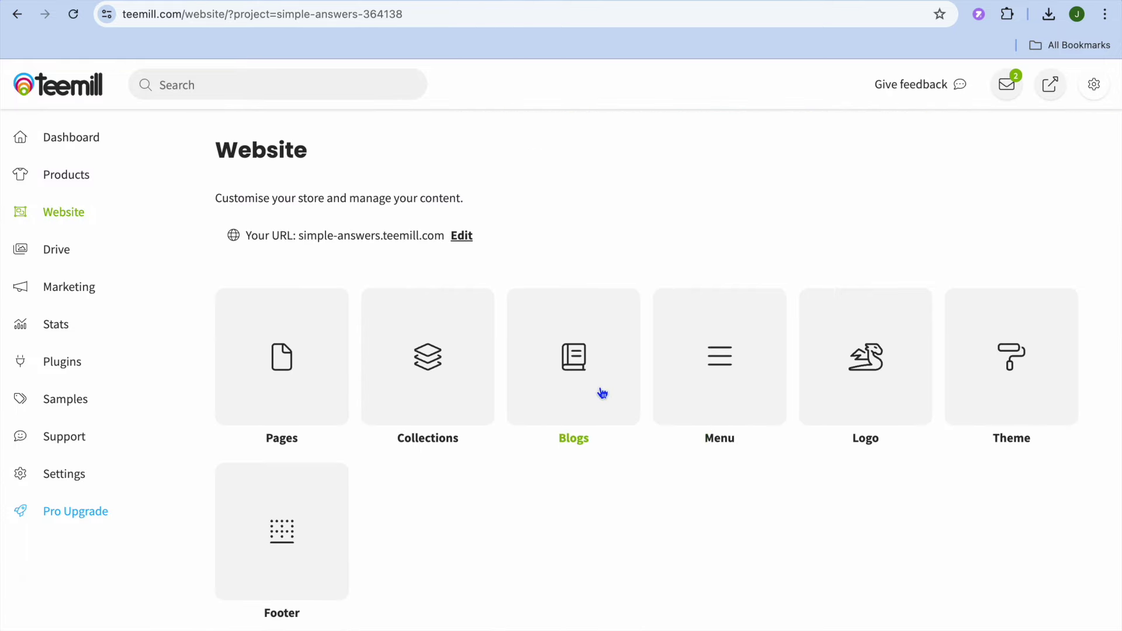
# Step: Open the Pages tile and dismiss the notice to reveal the theme choices
pyautogui.scroll(-1, 401, 387)
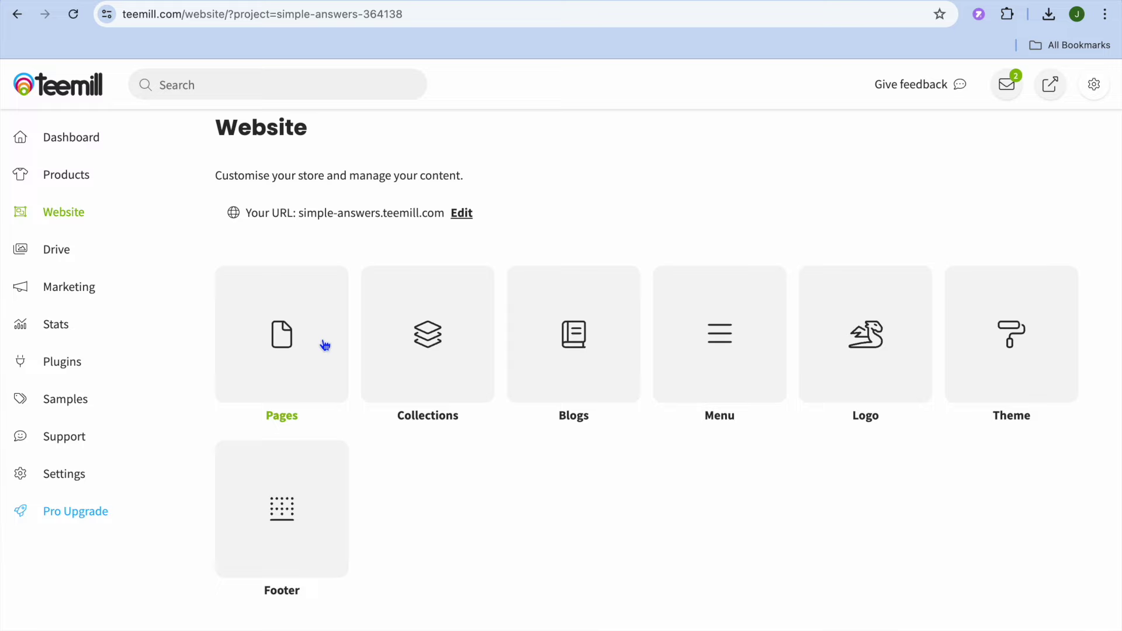
pyautogui.click(273, 344)
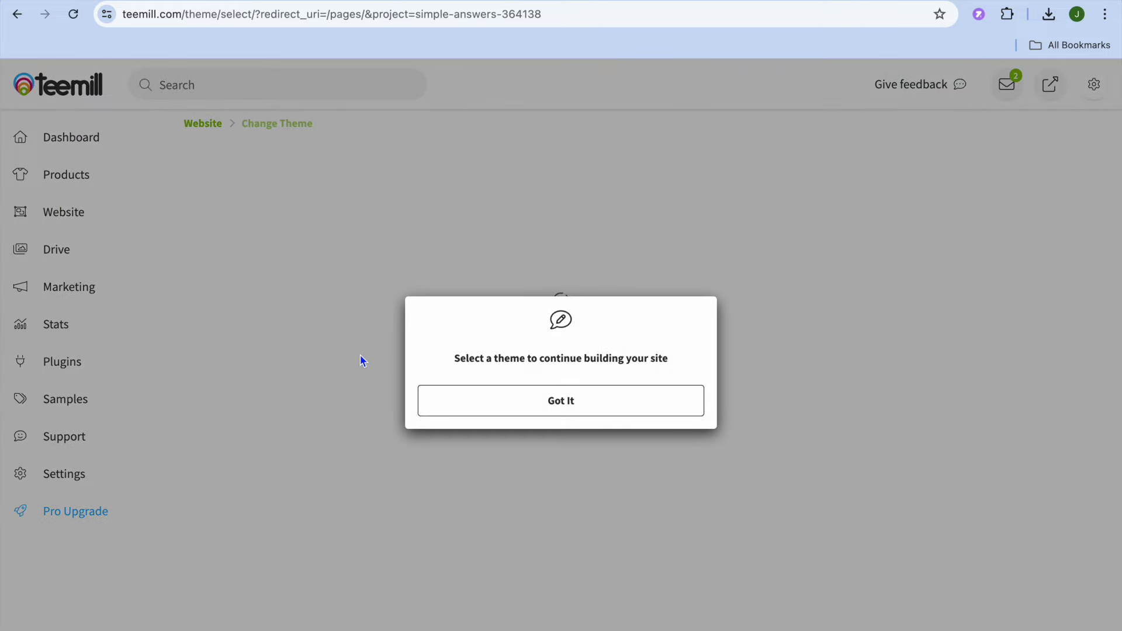
pyautogui.click(458, 411)
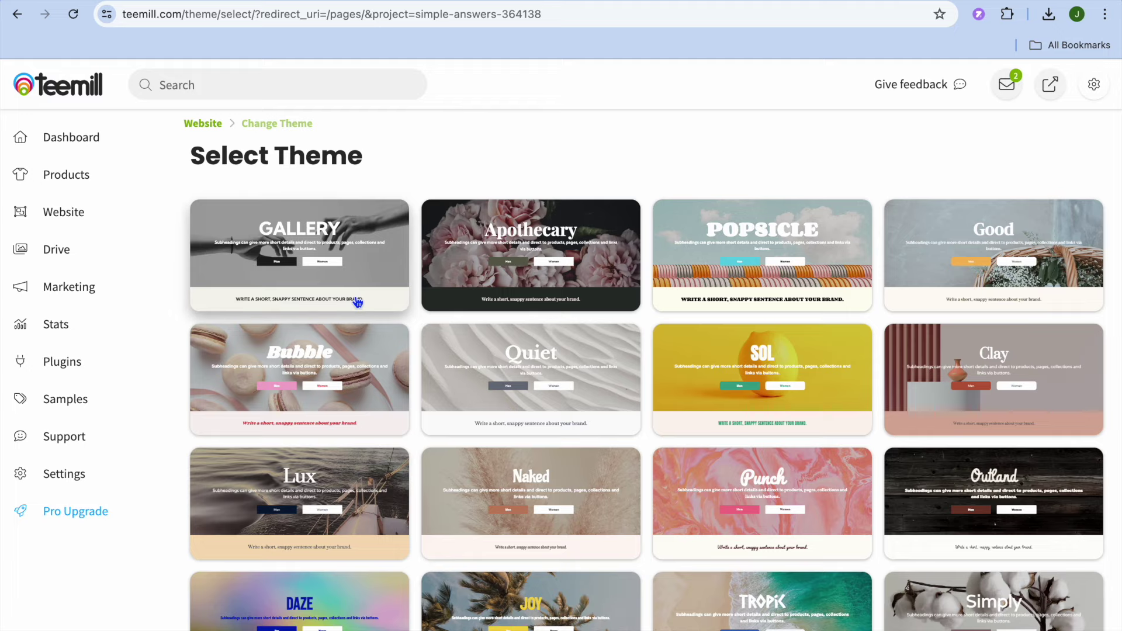
# Step: Preview the yellow lemon SOL theme and apply it to the store
pyautogui.scroll(-6, 491, 257)
pyautogui.scroll(-3, 491, 257)
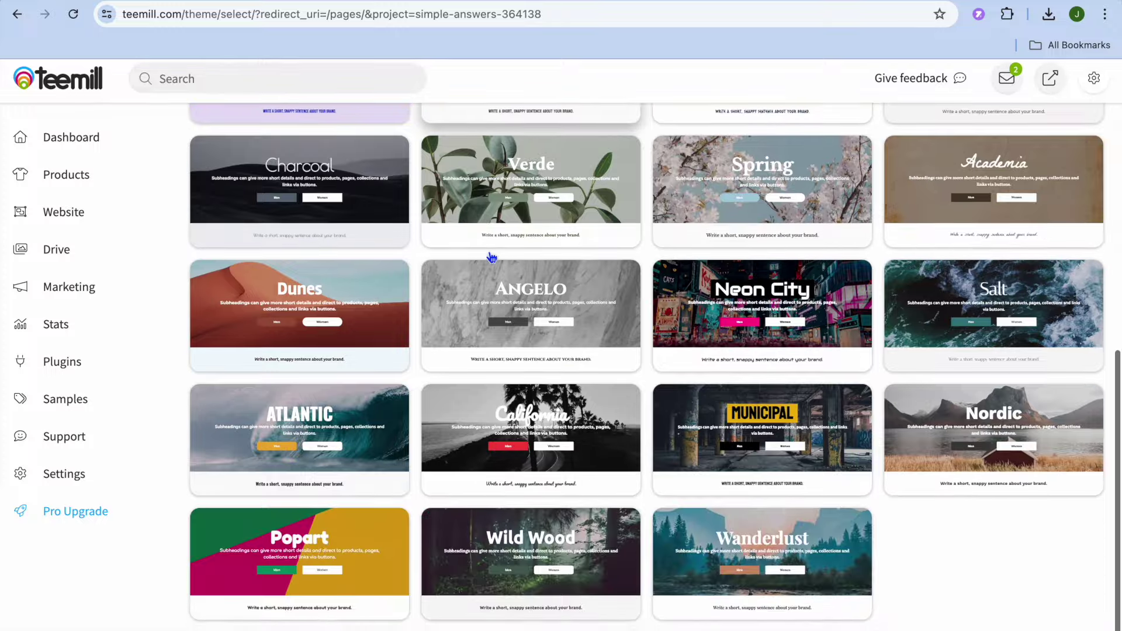
pyautogui.scroll(10, 491, 257)
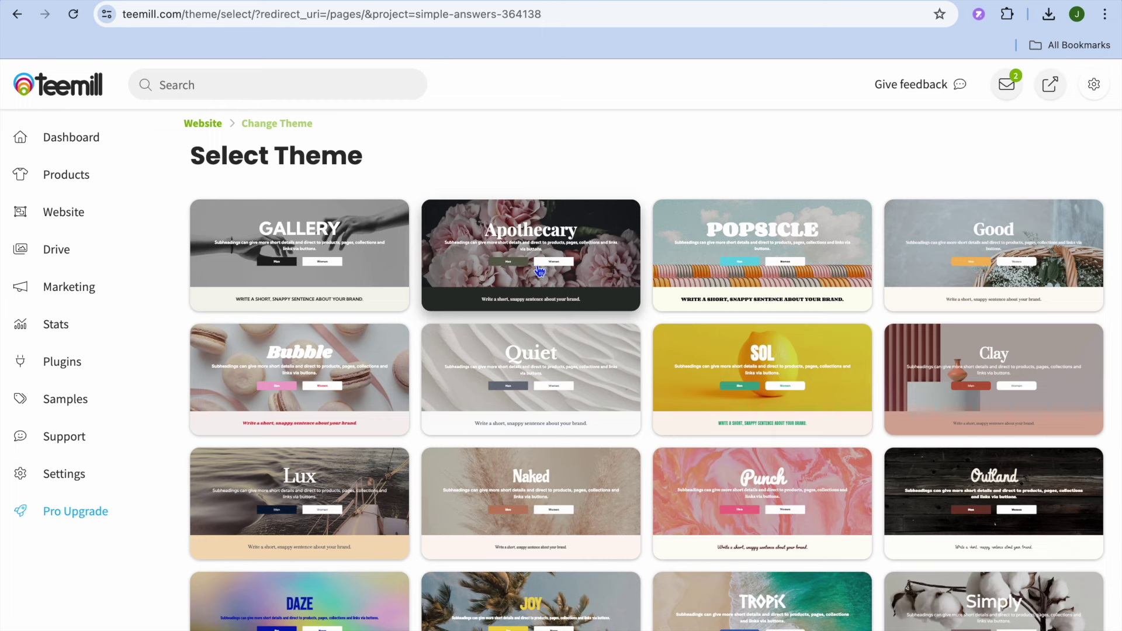
pyautogui.click(749, 394)
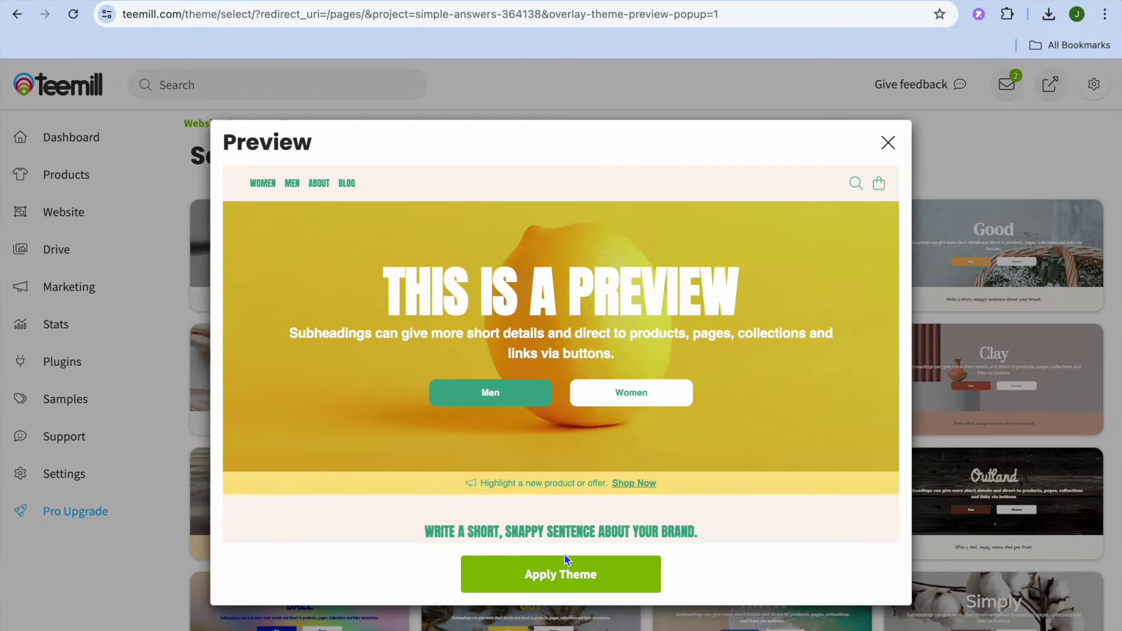
pyautogui.click(544, 575)
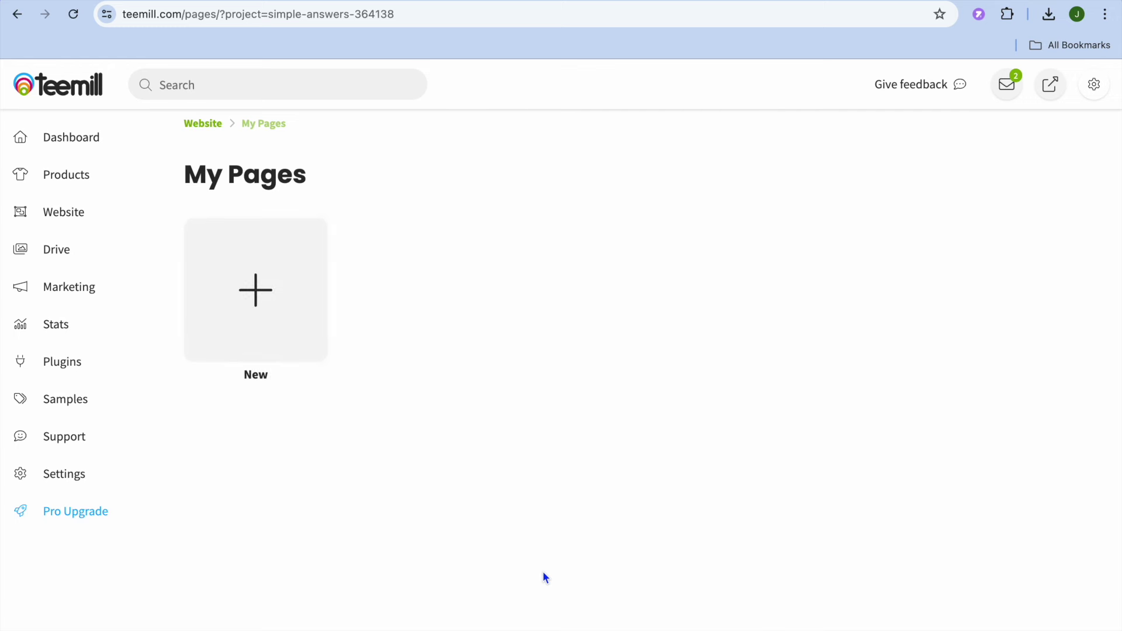
# Step: Create a new page and inspect the hero slideshow settings without changing them
pyautogui.click(277, 327)
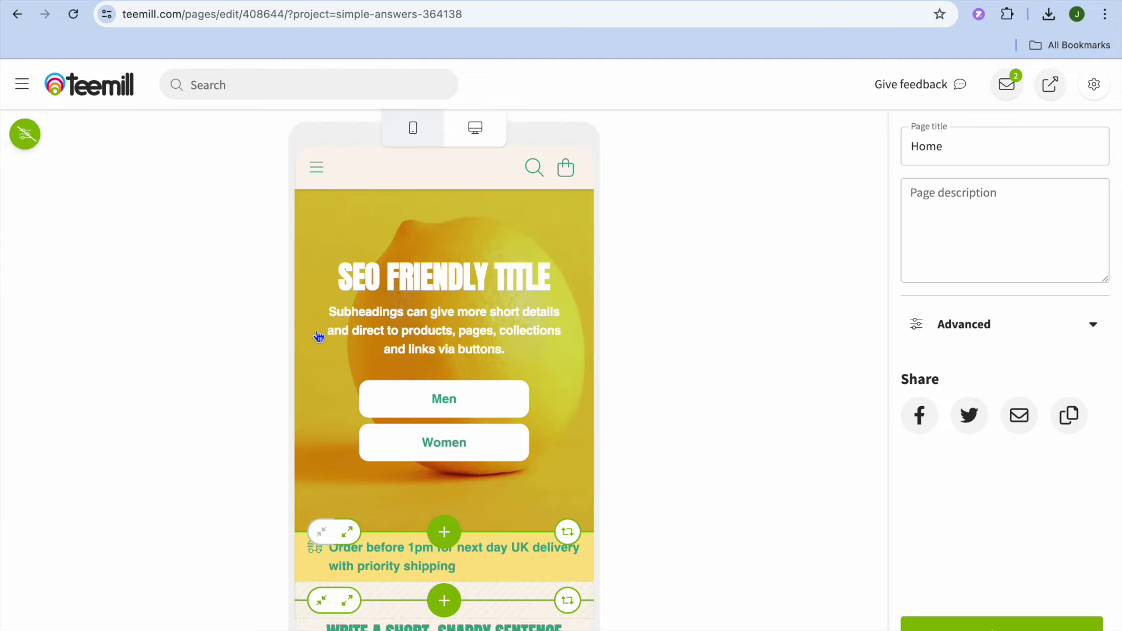
pyautogui.scroll(-5, 319, 337)
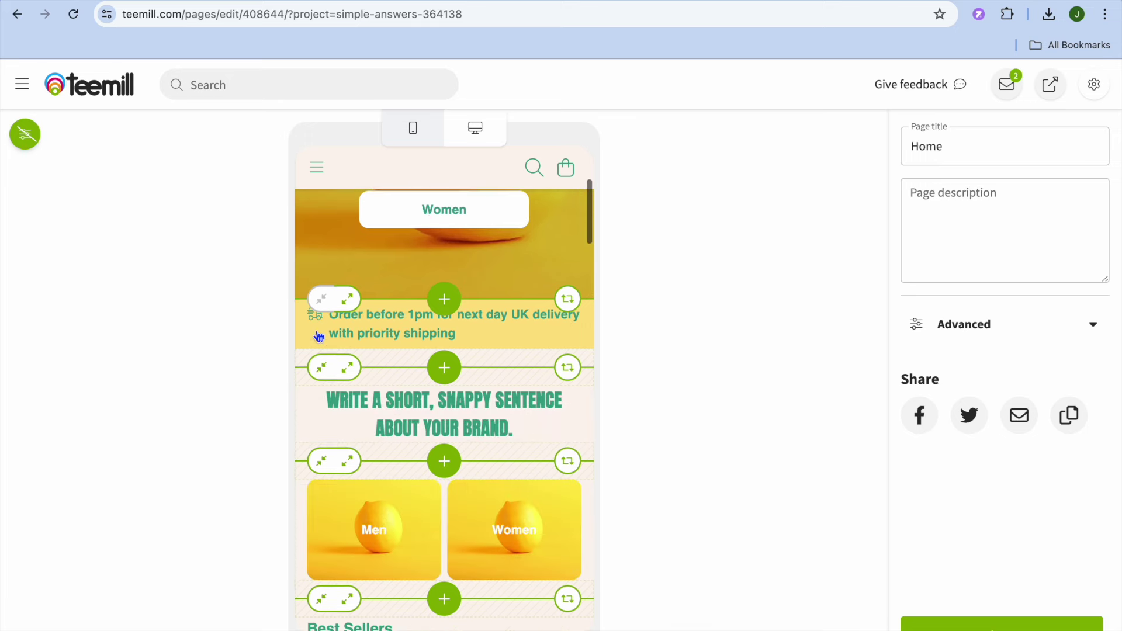
pyautogui.scroll(5, 318, 337)
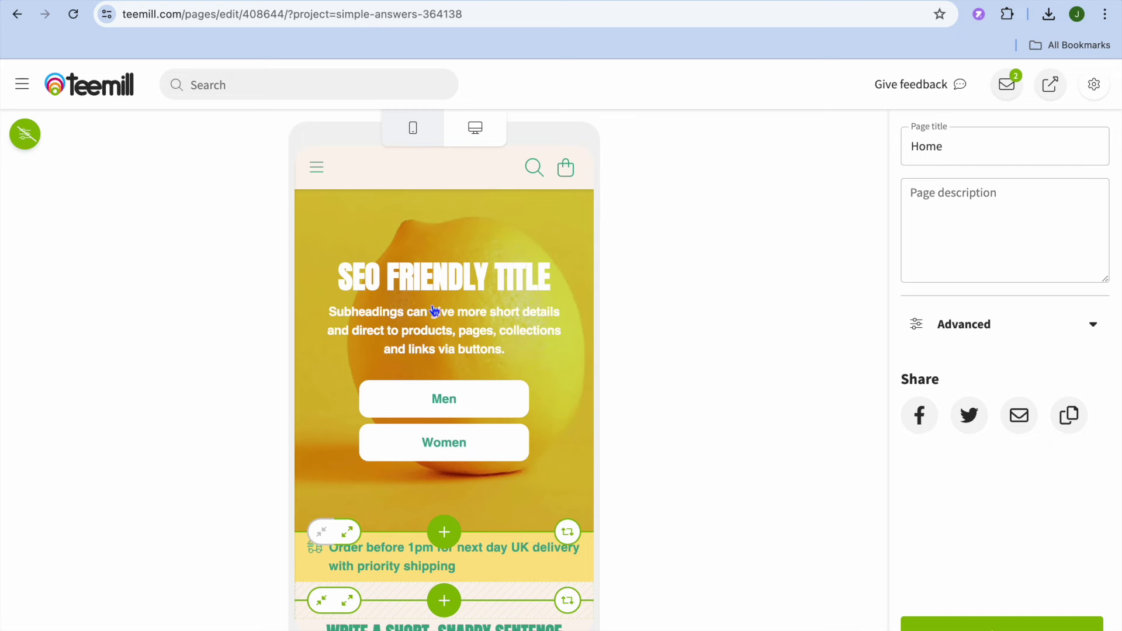
pyautogui.click(431, 324)
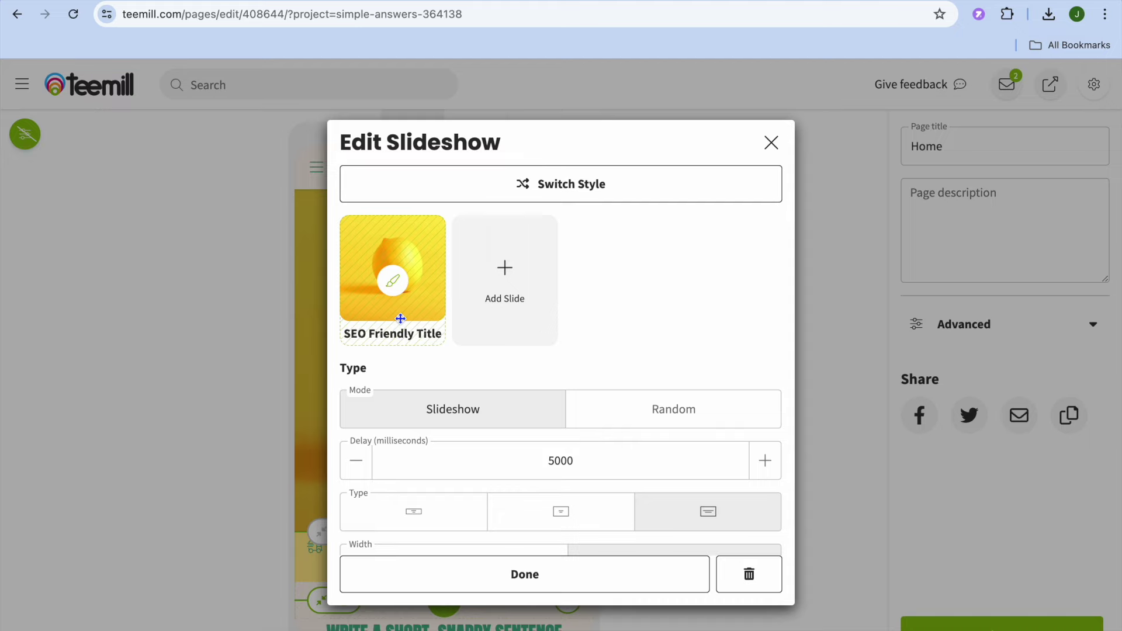
pyautogui.click(770, 143)
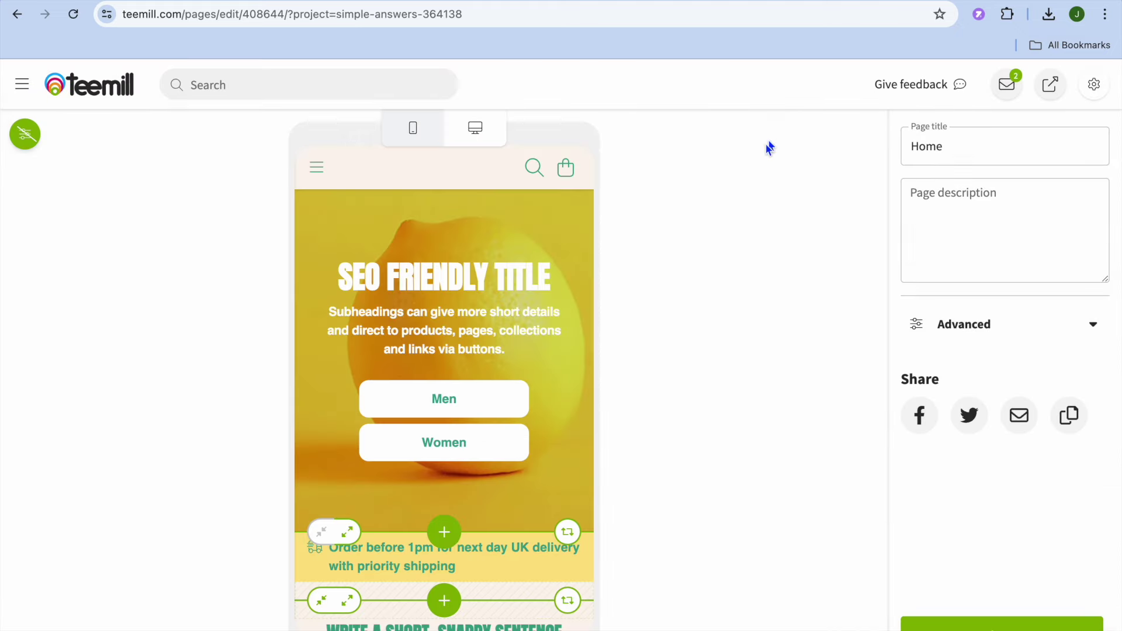
pyautogui.click(448, 405)
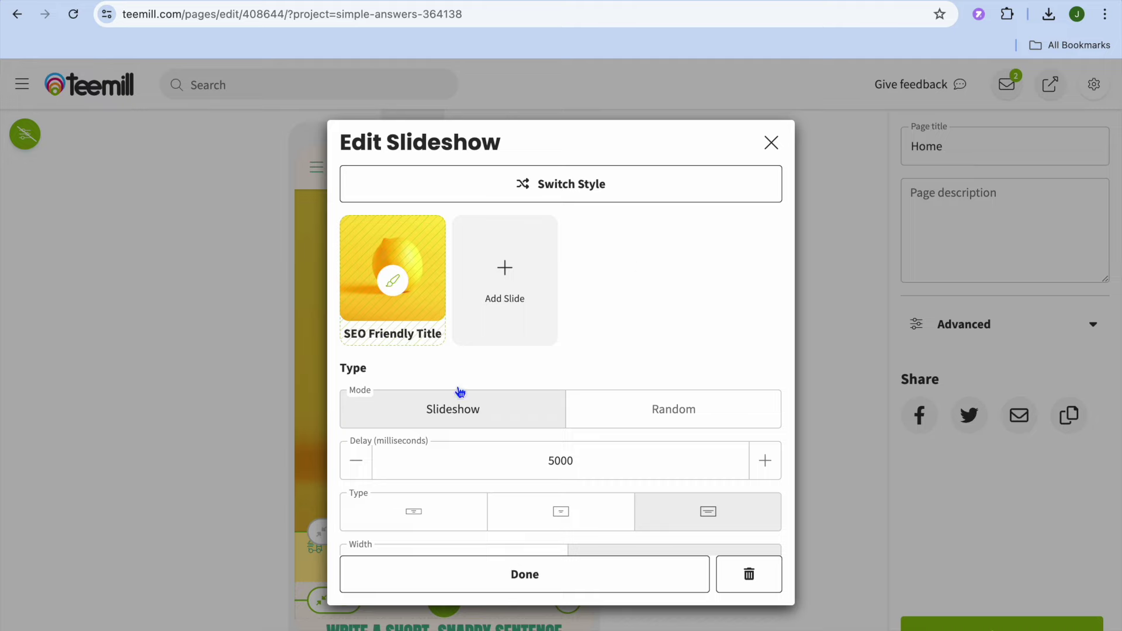
pyautogui.click(771, 145)
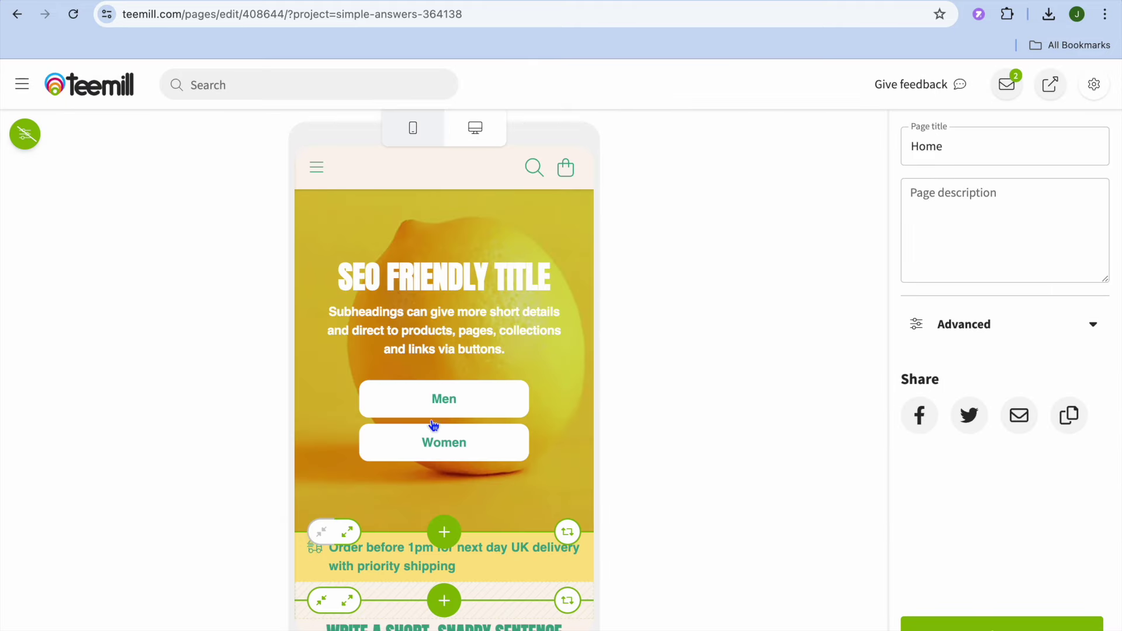
# Step: Browse the block templates between page sections and close them without adding a block
pyautogui.scroll(-5, 433, 425)
pyautogui.click(443, 288)
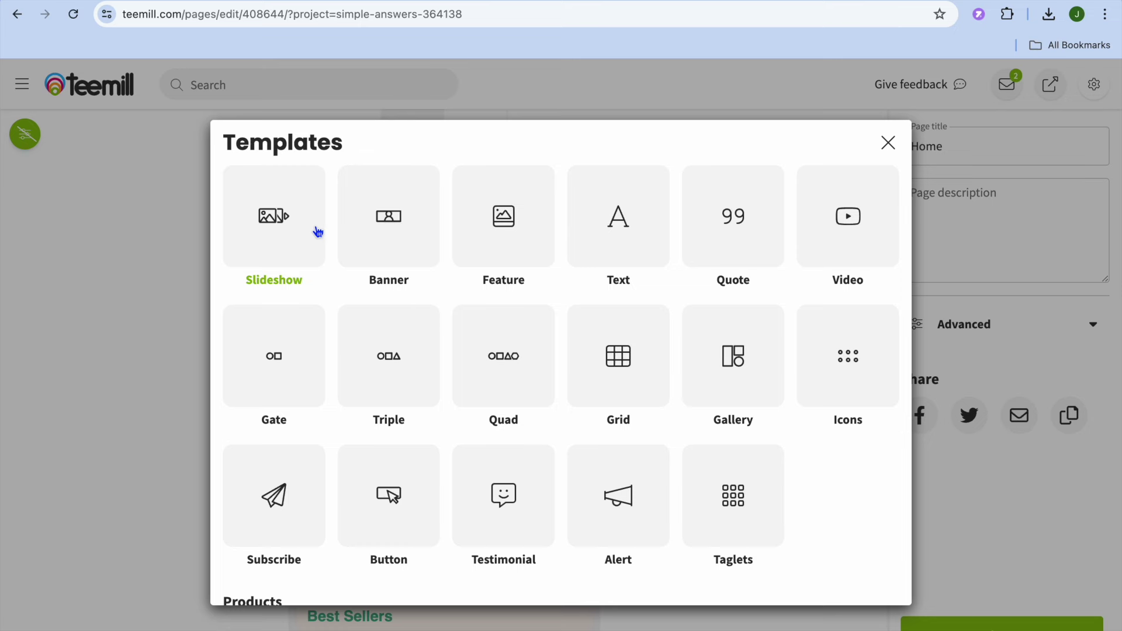
pyautogui.scroll(-12, 584, 352)
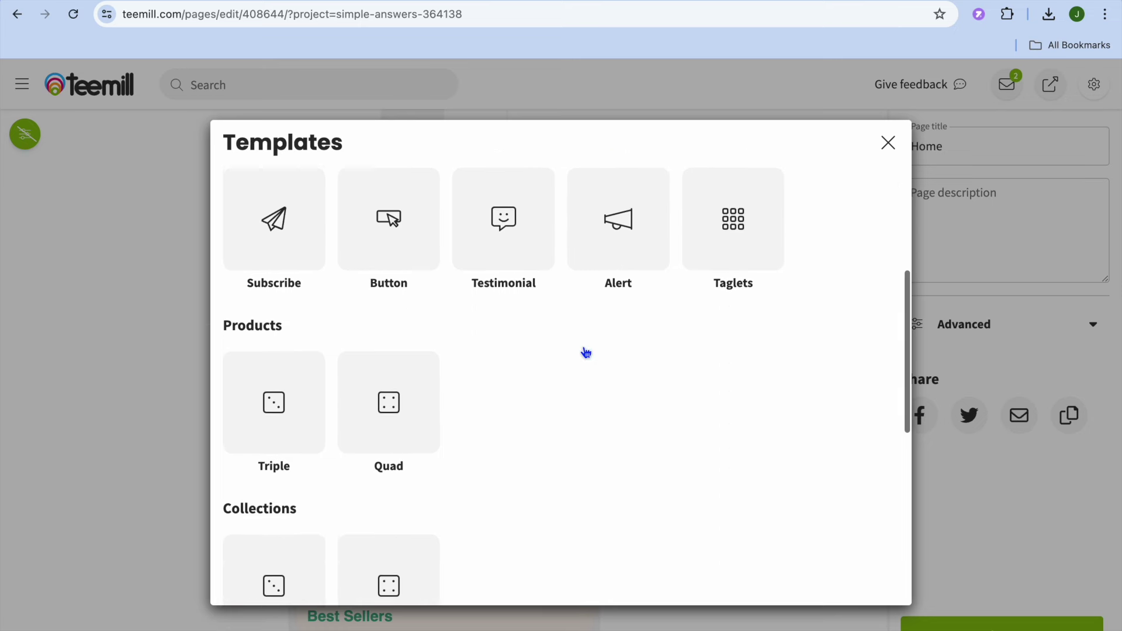
pyautogui.click(887, 142)
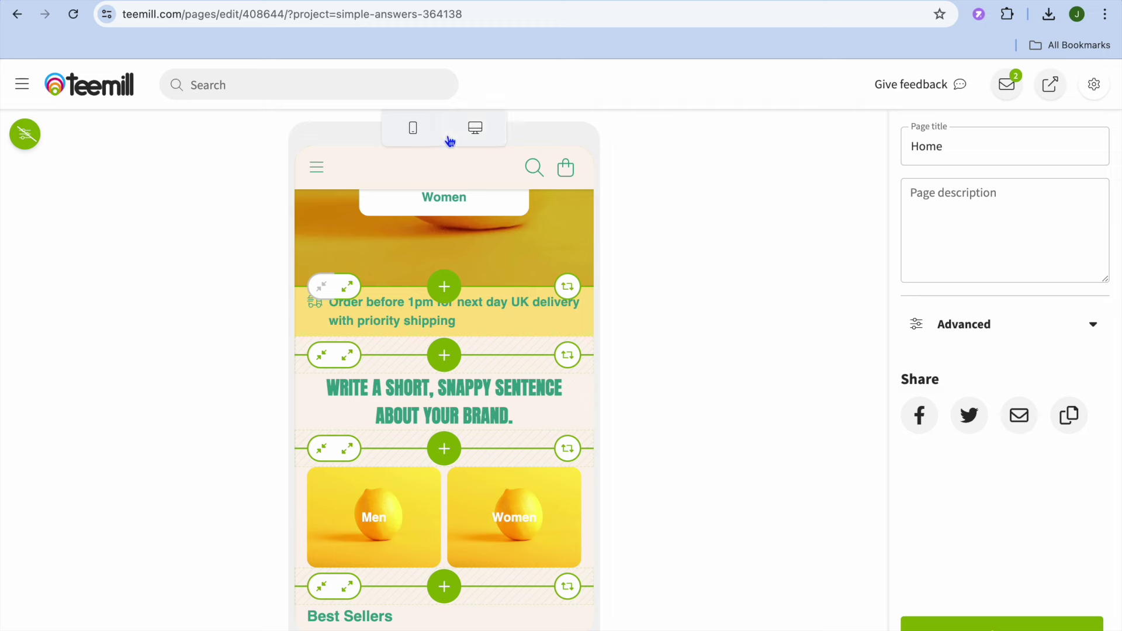
# Step: Preview the Home page in desktop layout, scroll through it, and save
pyautogui.click(475, 128)
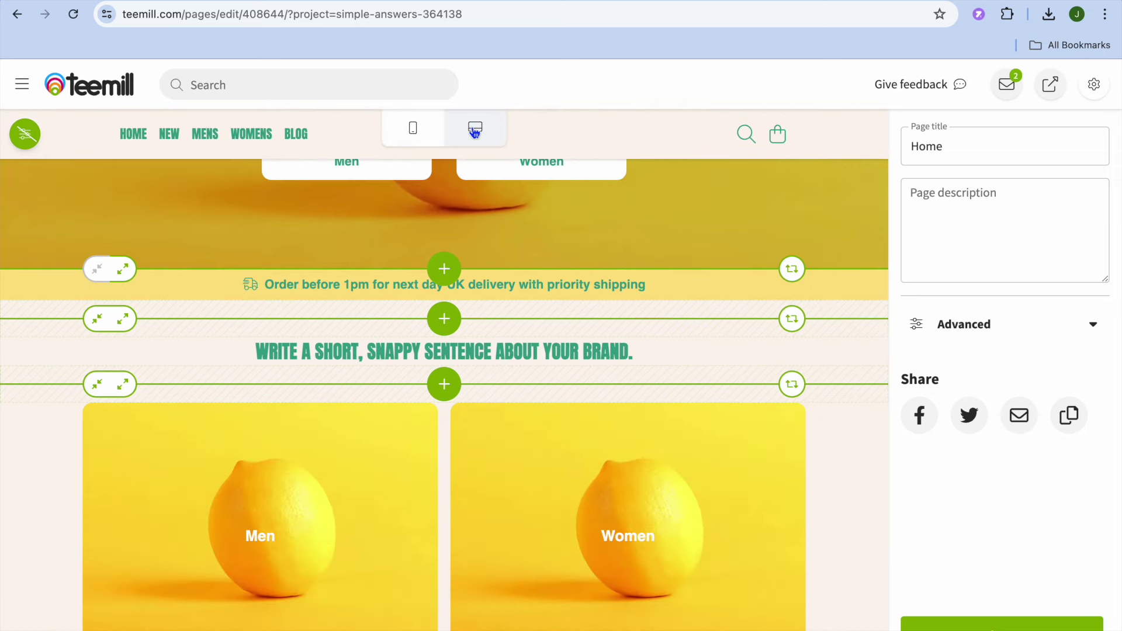
pyautogui.scroll(-10, 507, 330)
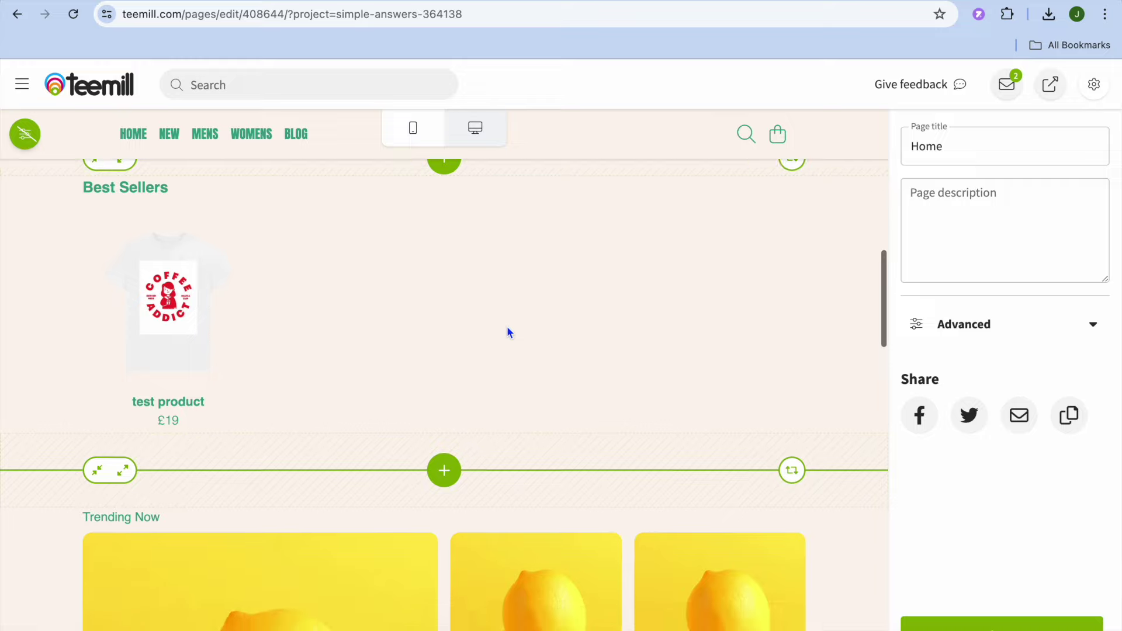
pyautogui.scroll(-15, 510, 331)
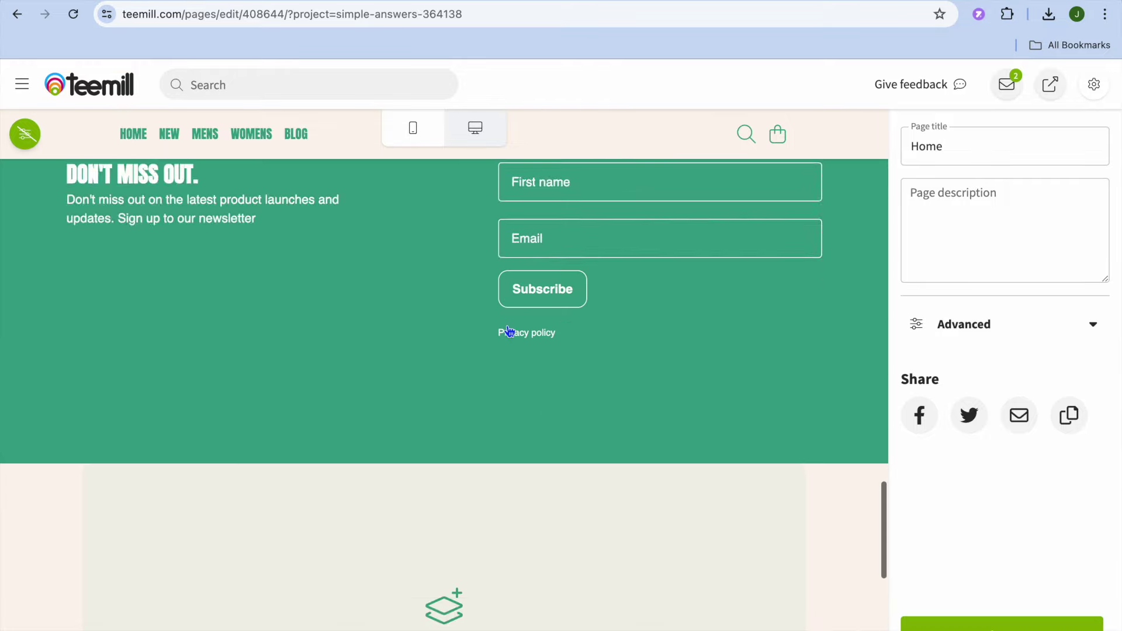
pyautogui.scroll(20, 510, 330)
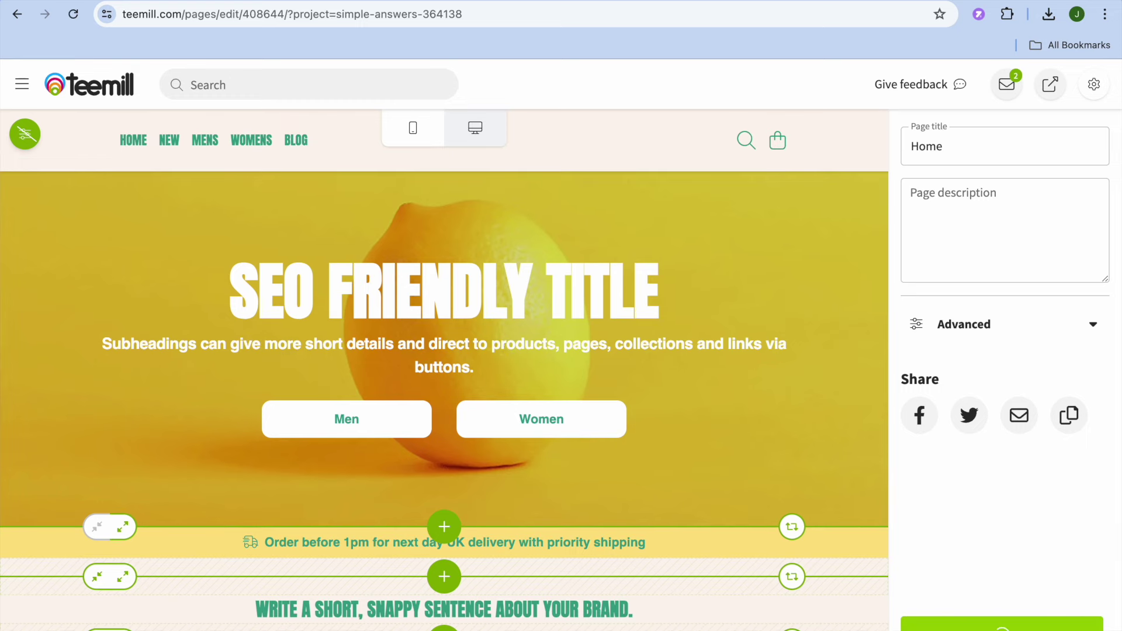
pyautogui.click(1001, 624)
# Step: View the live simple-answers.teemill.com storefront: lemon hero, £19 product, newsletter signup and footer
pyautogui.click(1050, 87)
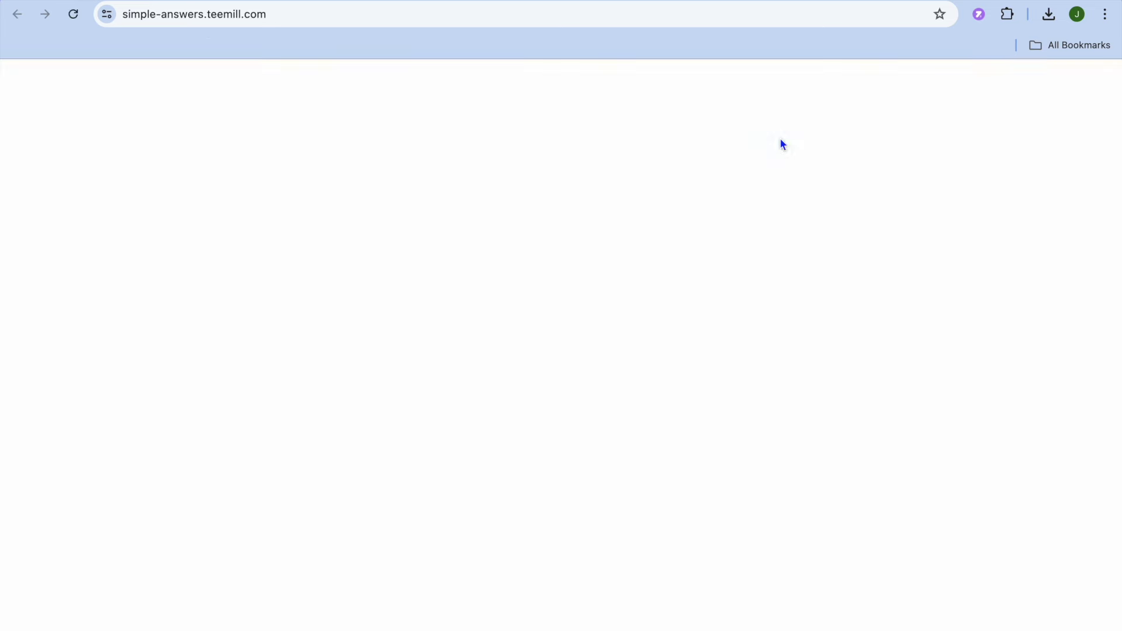
pyautogui.scroll(-6, 536, 188)
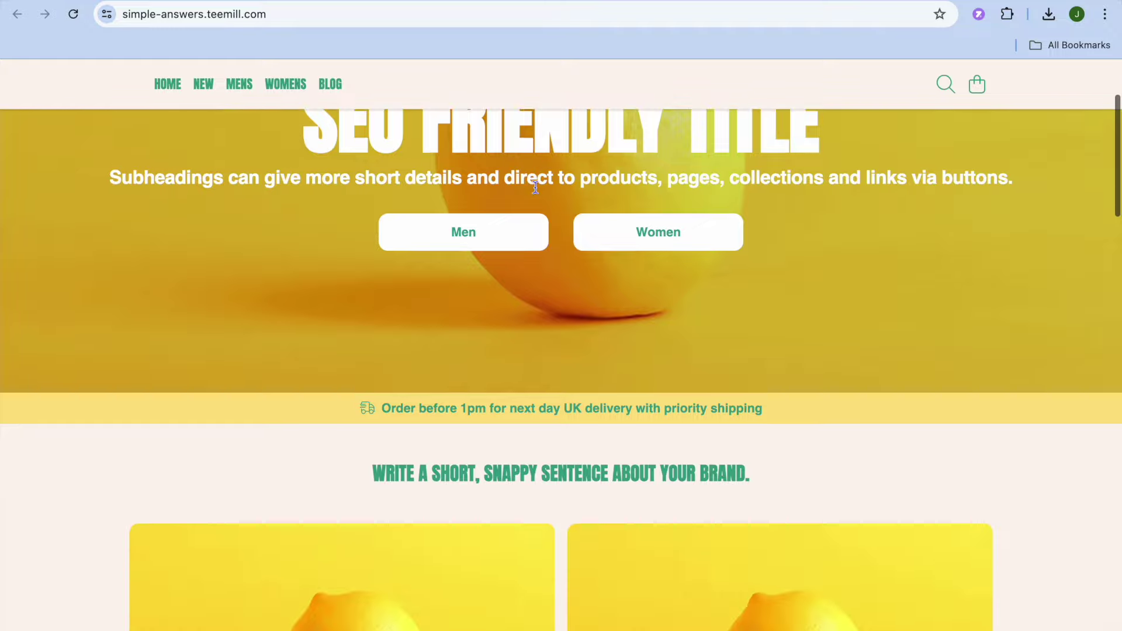
pyautogui.scroll(-15, 535, 189)
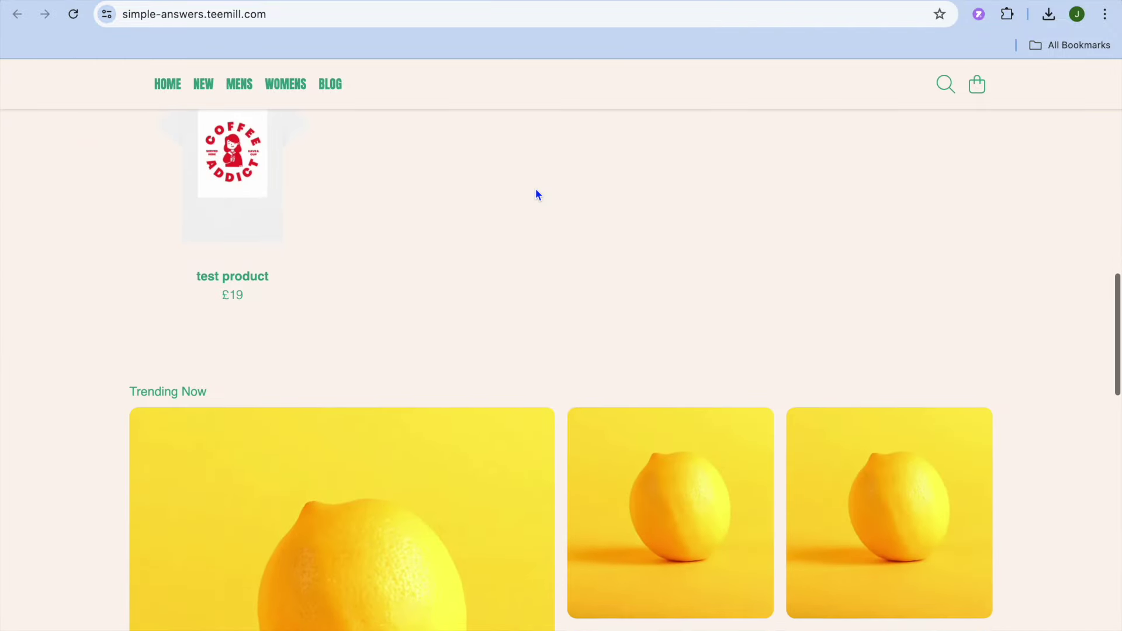
pyautogui.scroll(-2, 538, 194)
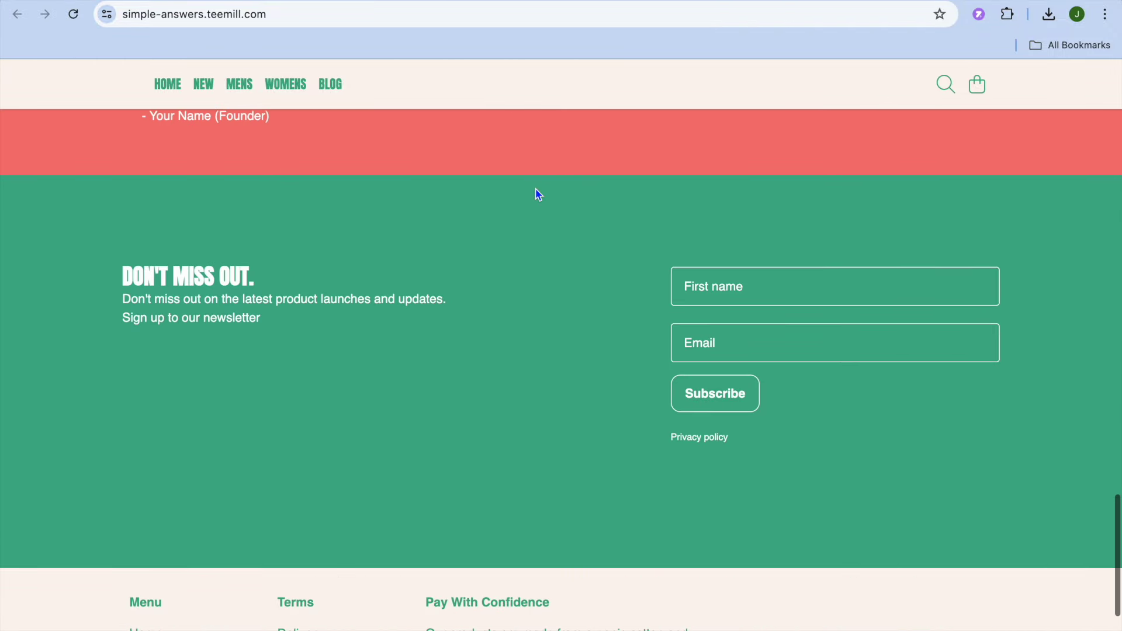
pyautogui.scroll(-4, 538, 194)
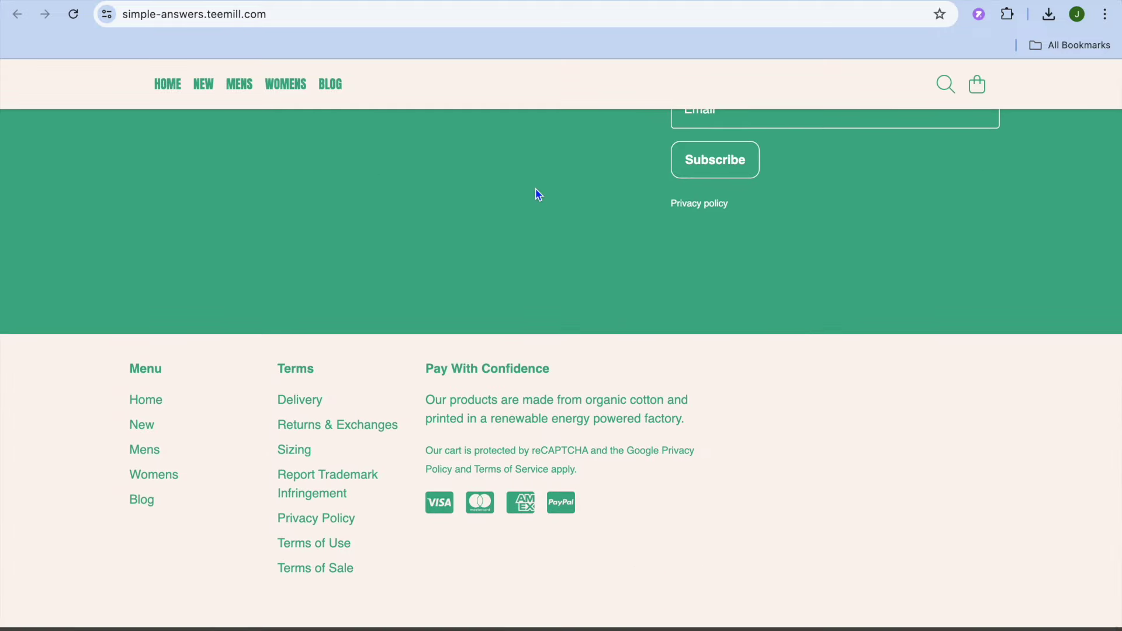
pyautogui.scroll(20, 538, 195)
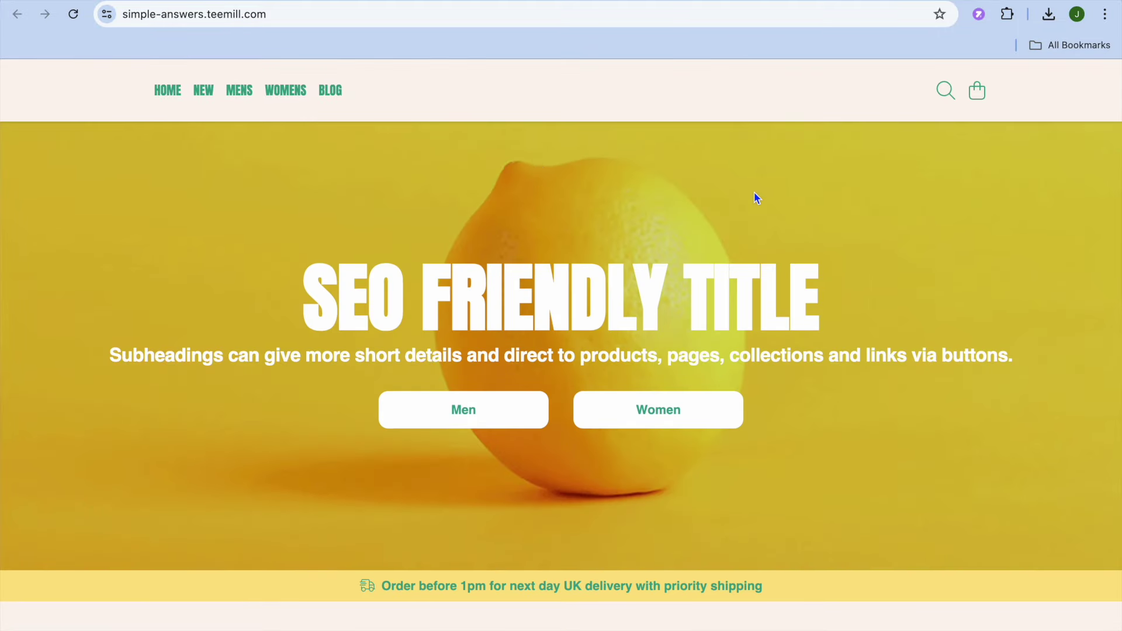